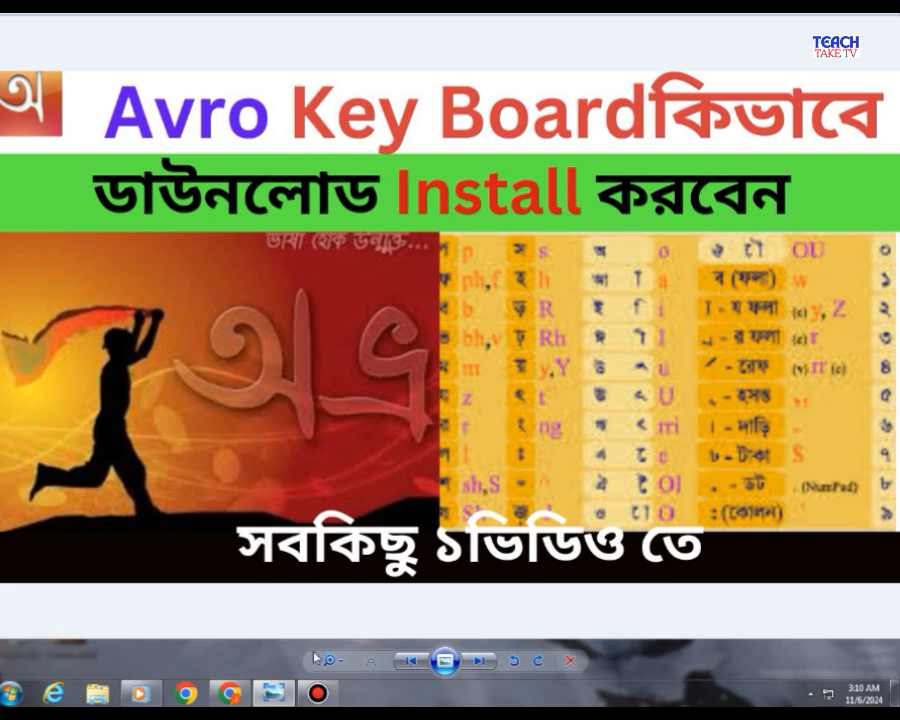
- Switch to Chrome and look through the uploaded videos on the Teach take TV YouTube channel
mouse_move(253, 688)
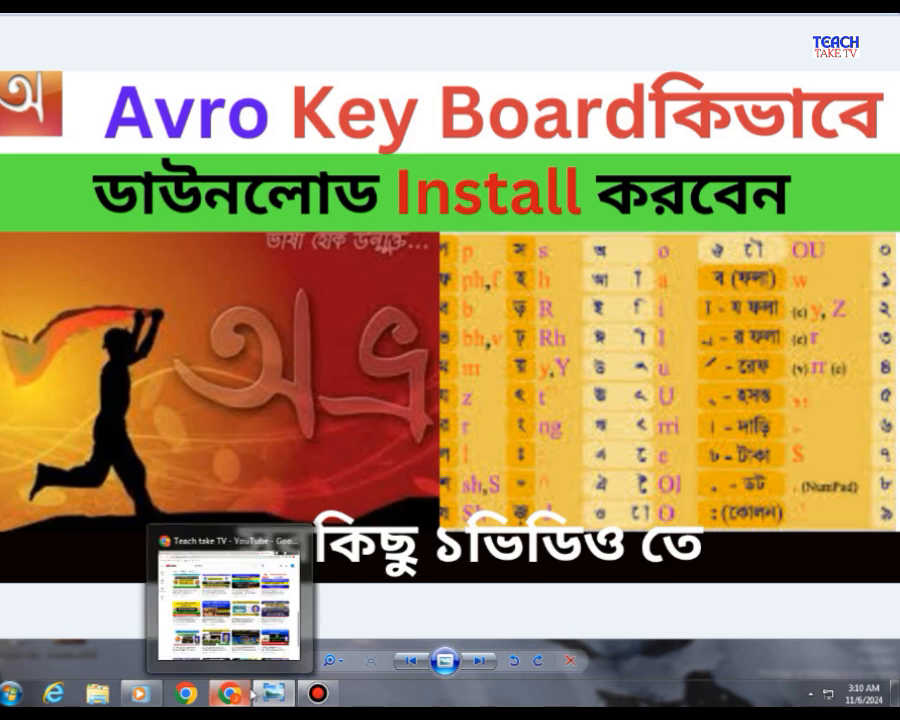
left_click(239, 637)
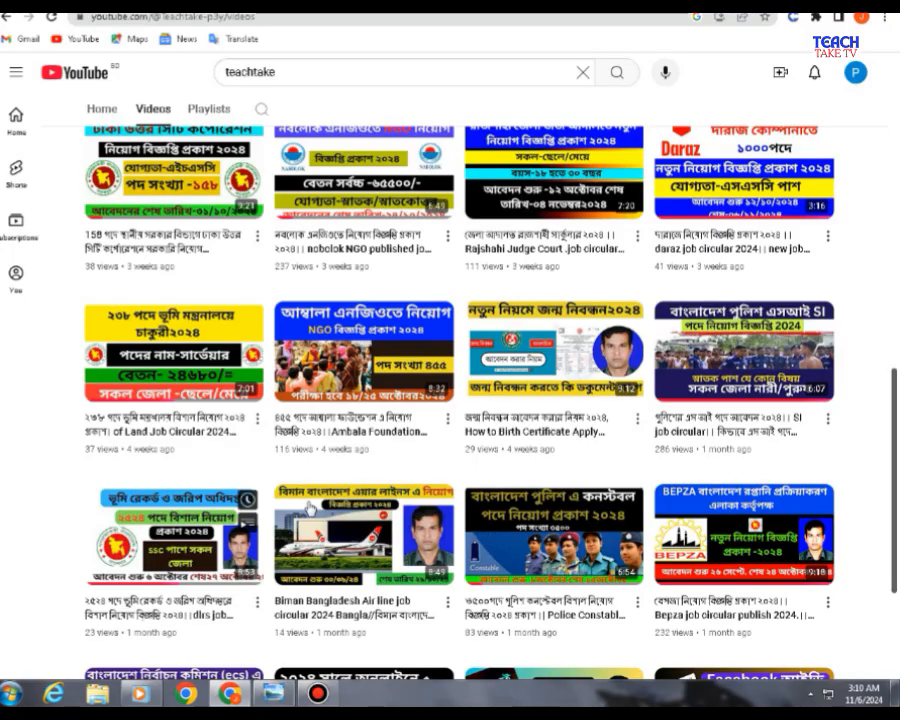
scroll(326, 512, "up", 10)
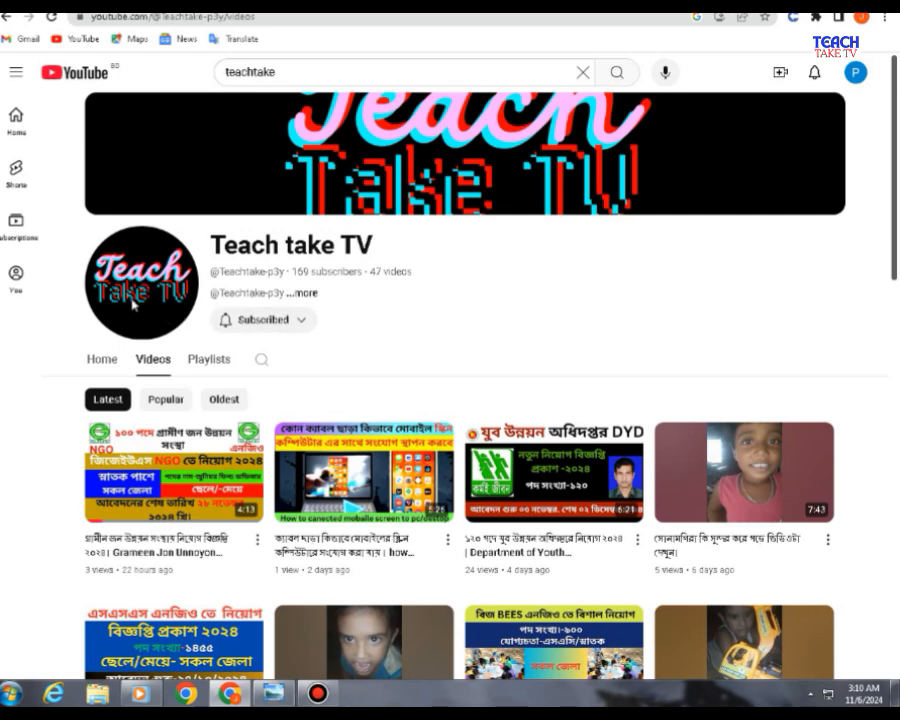
scroll(307, 322, "down", 2)
scroll(307, 361, "up", 2)
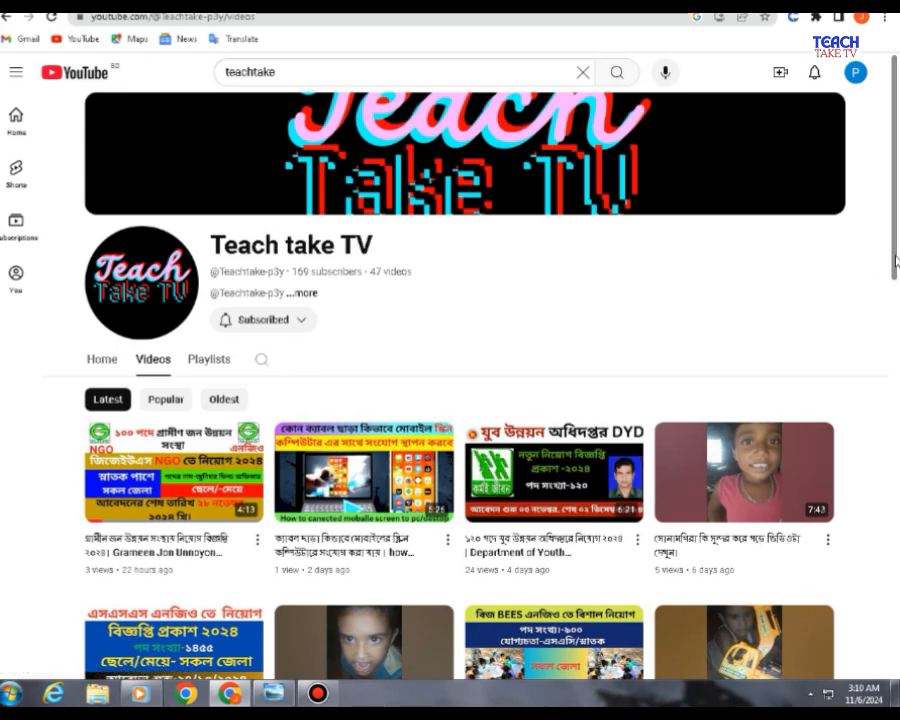
scroll(876, 340, "down", 4)
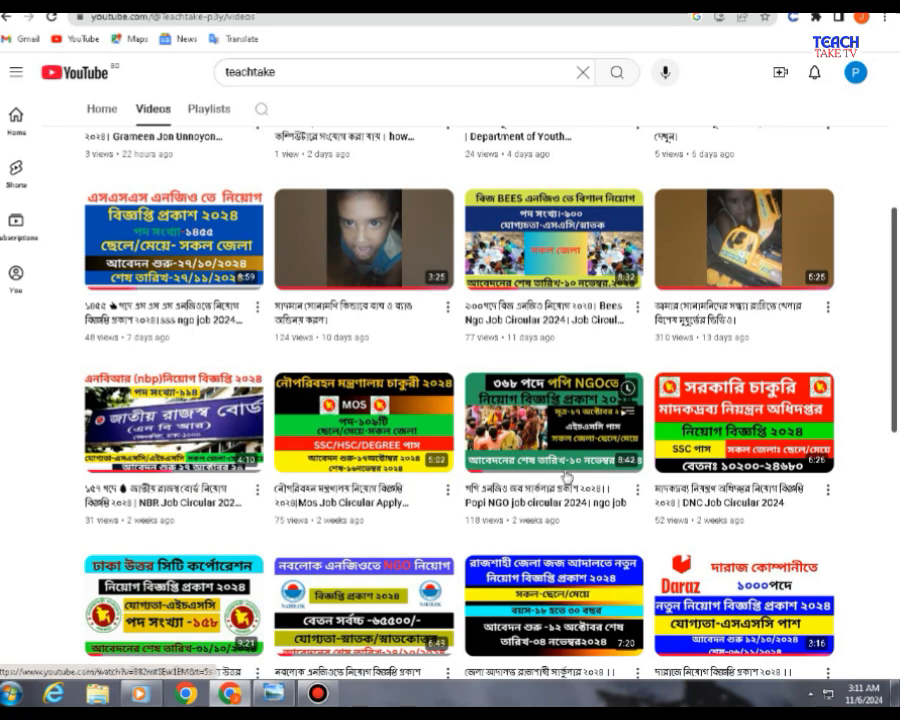
scroll(580, 487, "down", 1)
scroll(126, 465, "down", 2)
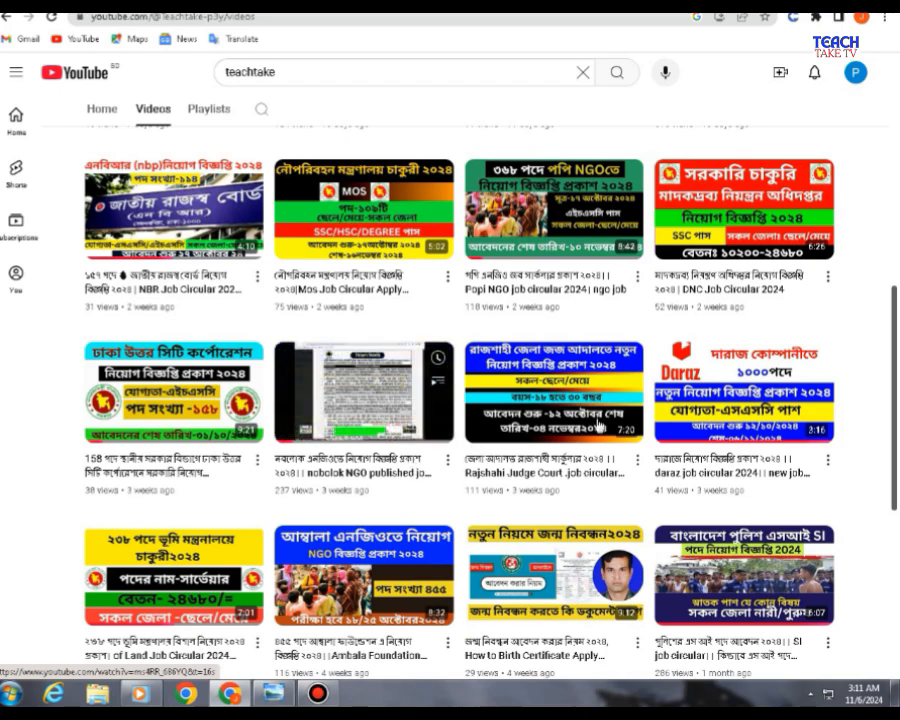
scroll(727, 420, "down", 2)
scroll(730, 422, "down", 1)
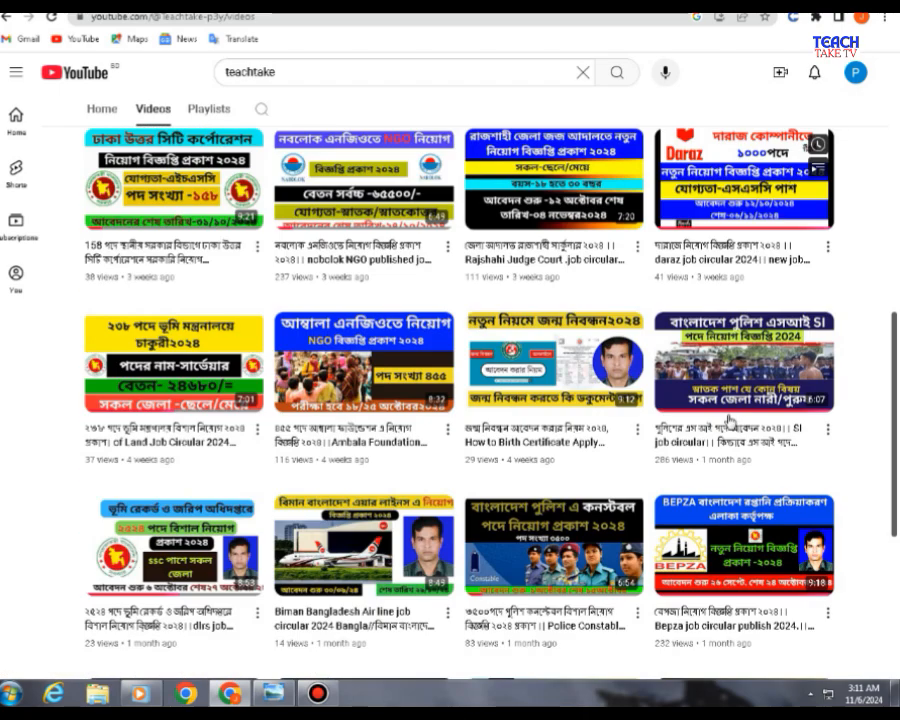
scroll(730, 422, "up", 2)
scroll(730, 422, "up", 3)
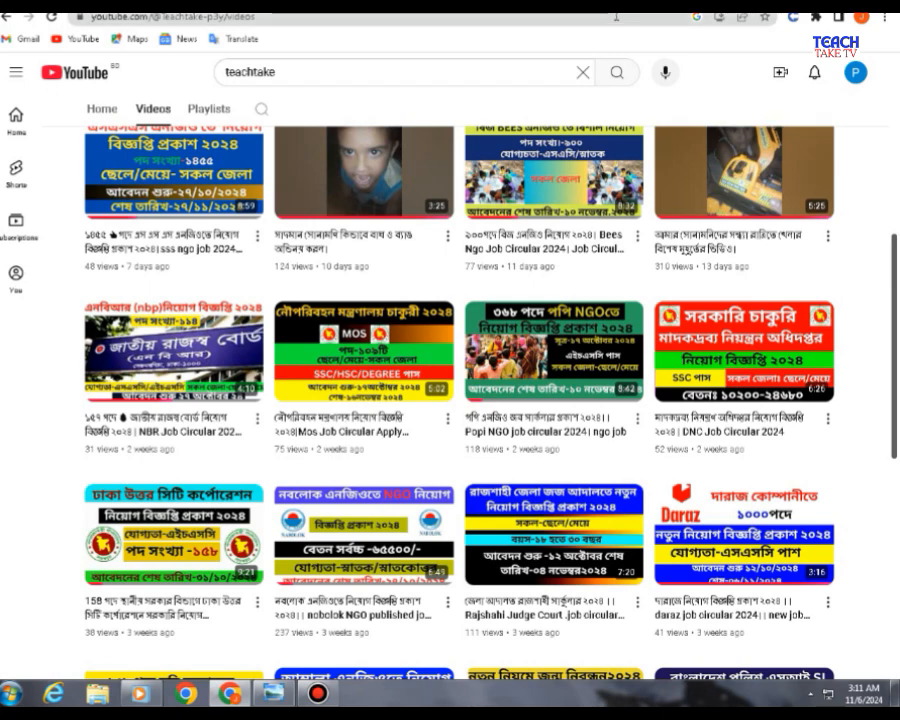
- Search Google for "avro keyboard" in a new browser tab
left_click(259, 5)
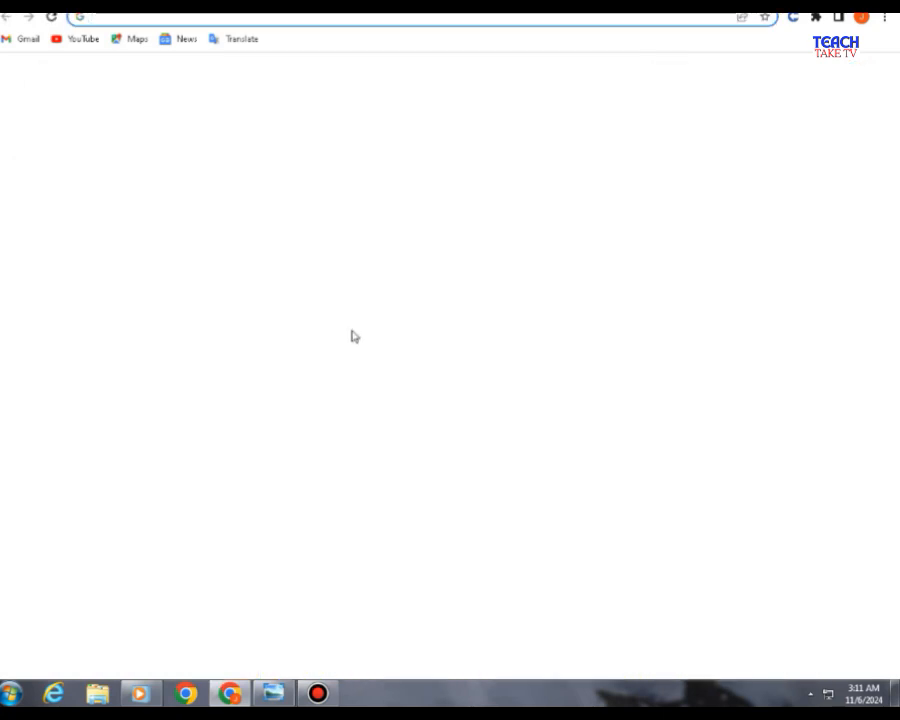
left_click(324, 284)
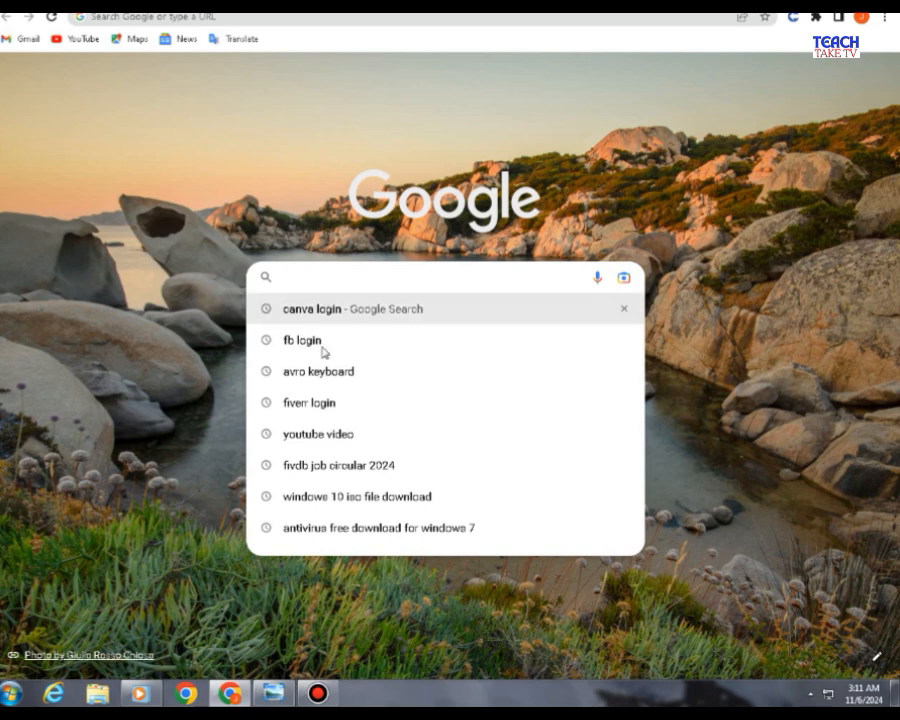
left_click(316, 381)
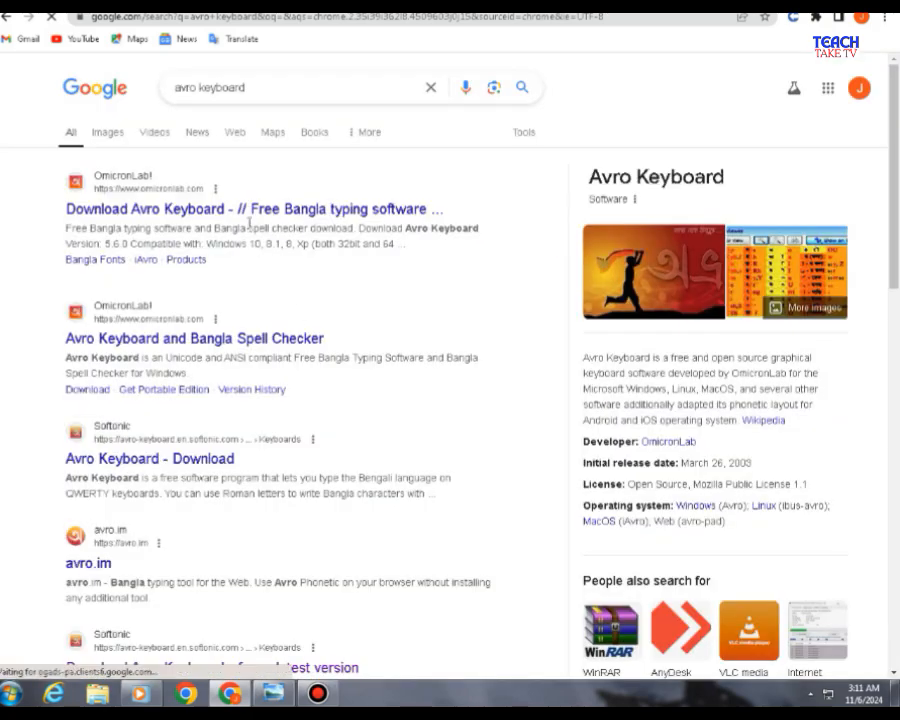
- Open Softonic's "Download Avro Keyboard - free - latest version" search result and download the free PC installer
scroll(181, 397, "down", 3)
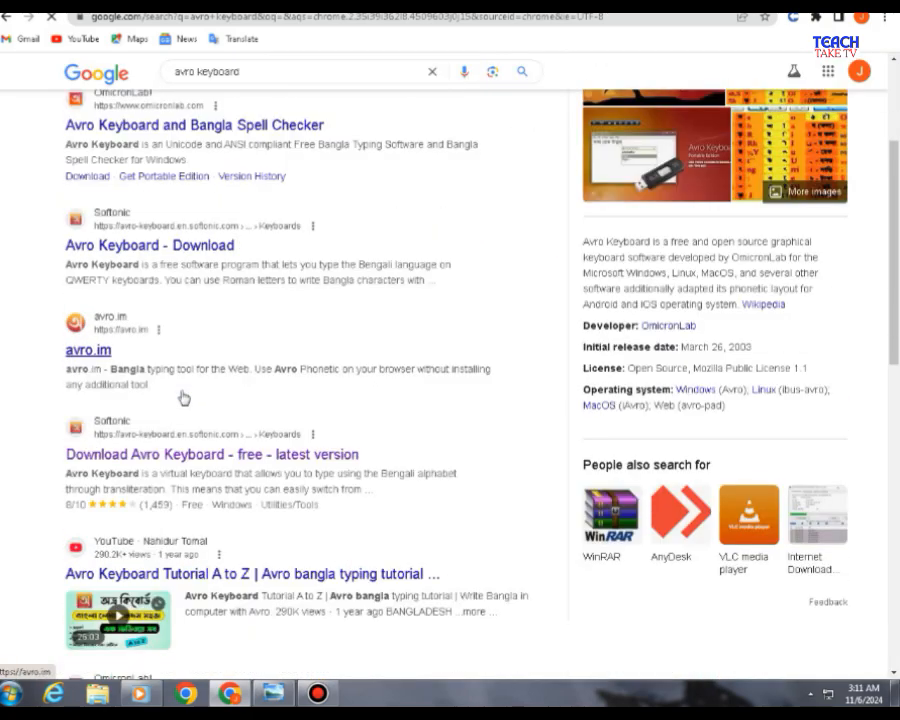
scroll(183, 397, "down", 1)
scroll(180, 394, "up", 2)
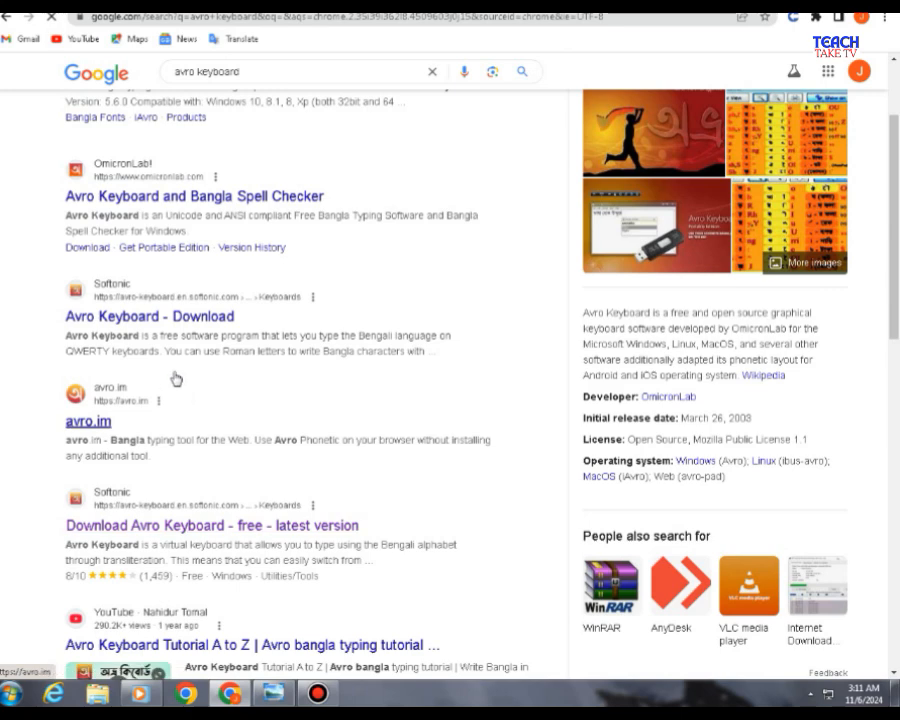
scroll(176, 375, "up", 2)
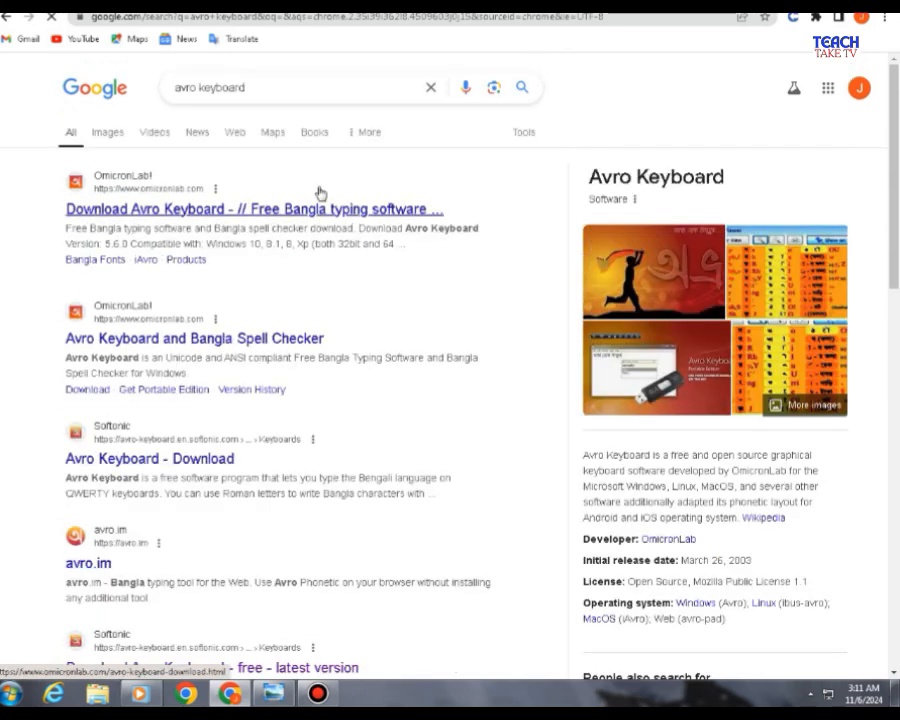
scroll(275, 326, "down", 2)
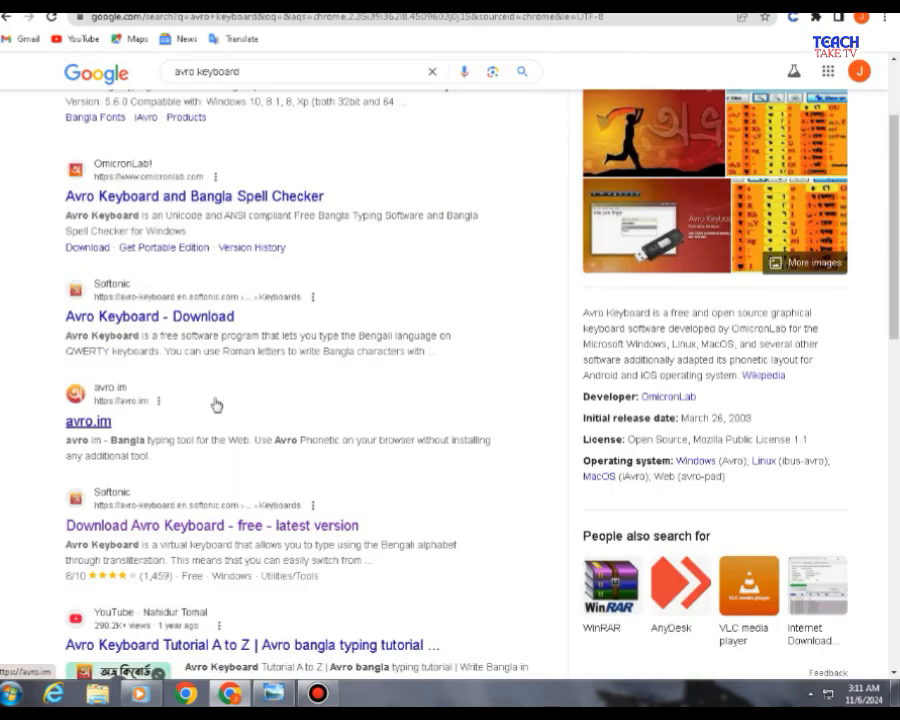
scroll(207, 398, "down", 2)
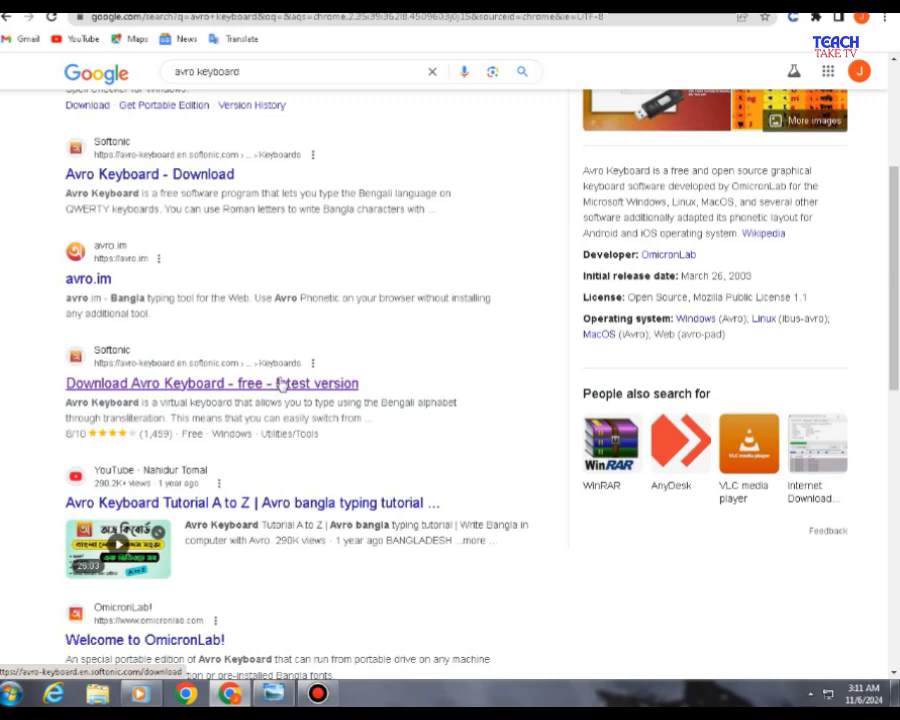
left_click(188, 391)
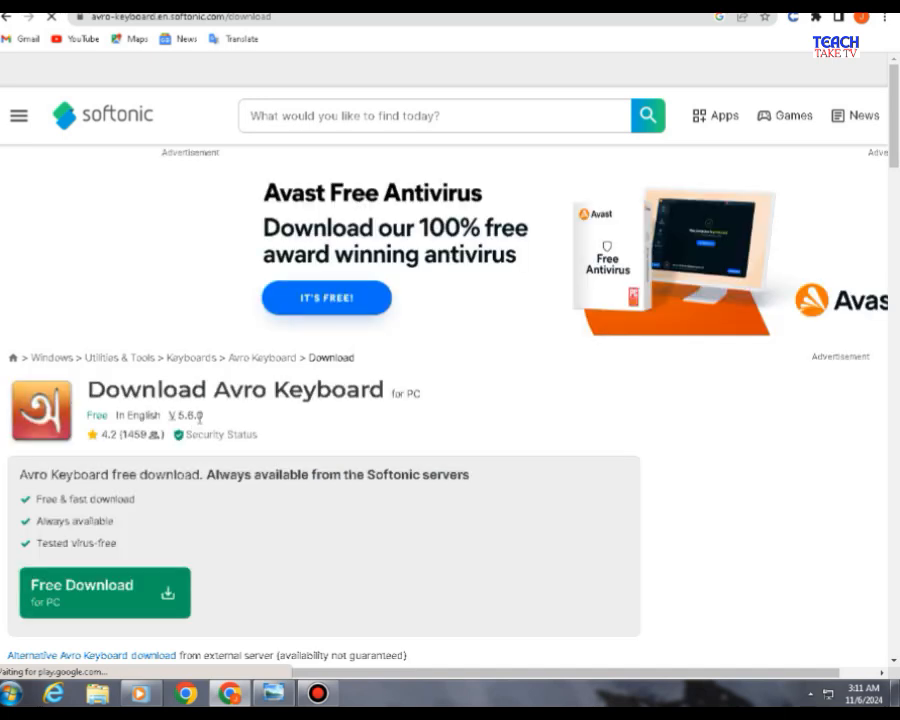
scroll(177, 519, "down", 2)
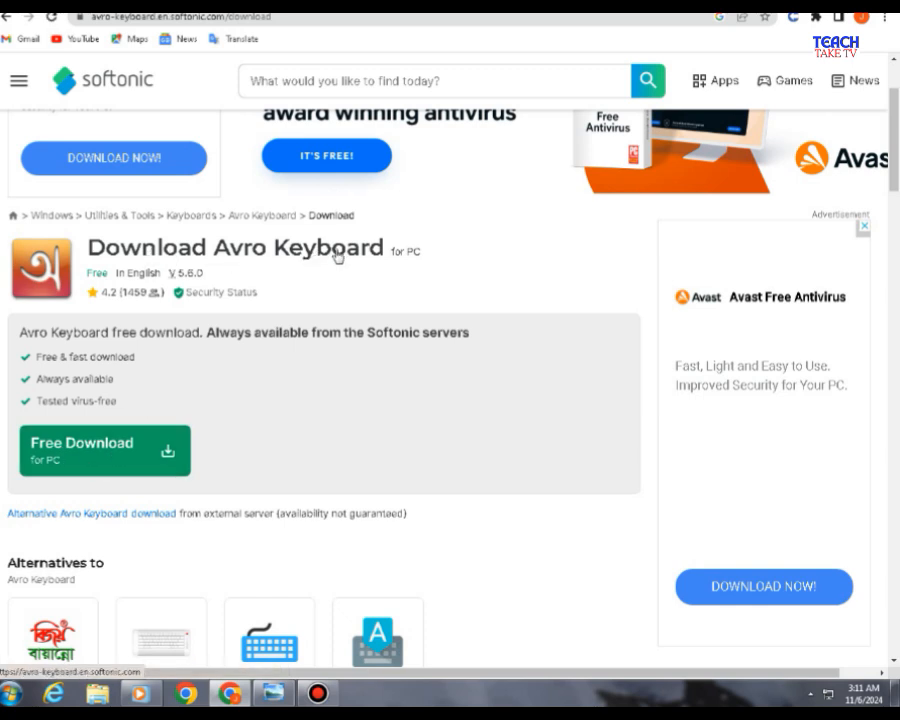
left_click(161, 458)
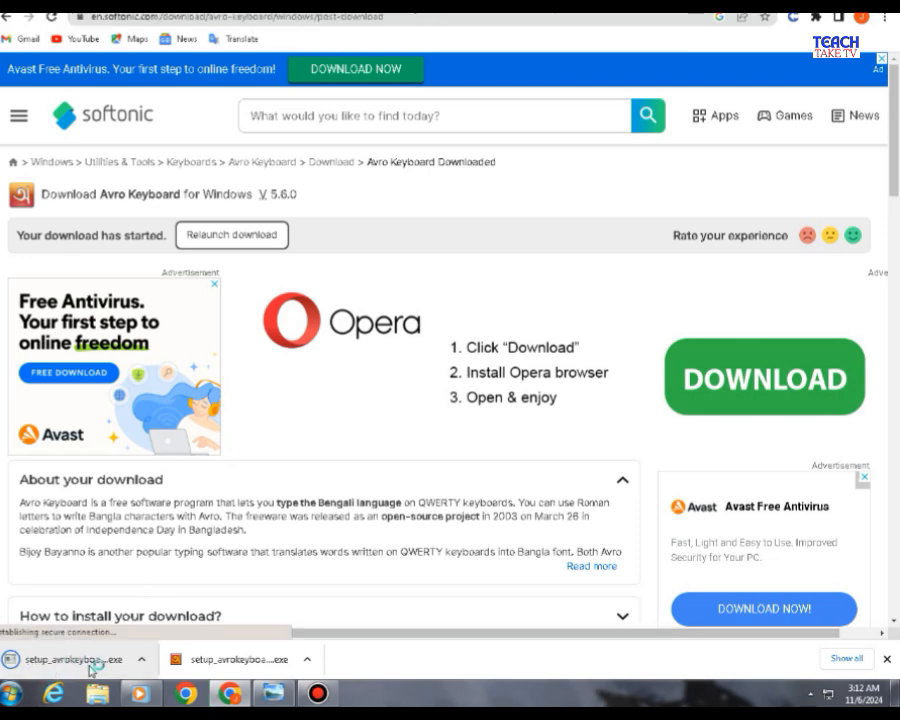
- Show the newest Avro Keyboard download in its folder and copy the installer file setup_avrokeyboard_5.6.0 (1)
left_click(884, 18)
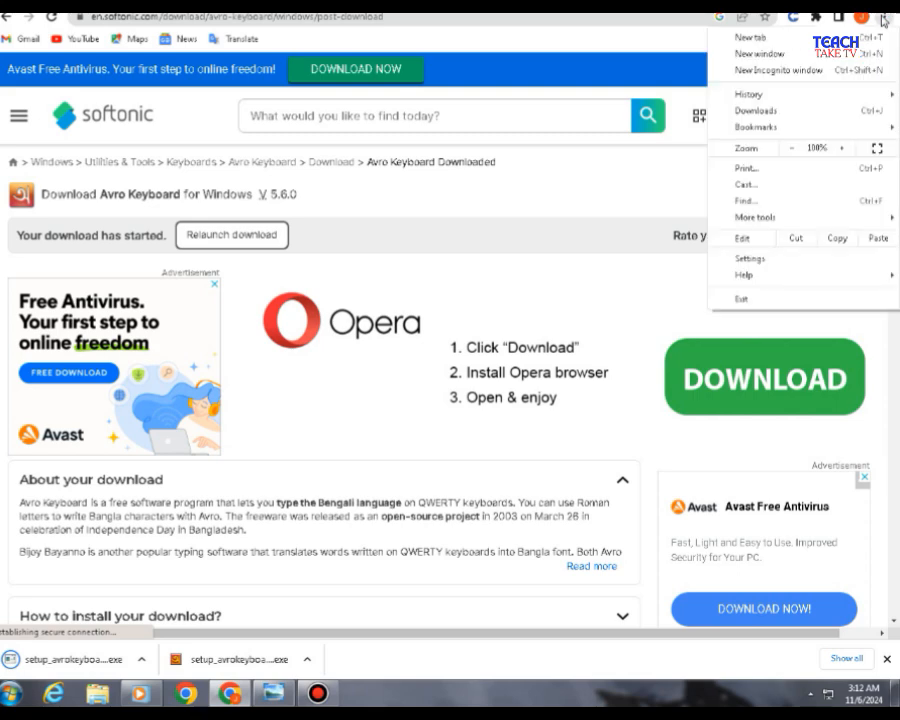
left_click(772, 112)
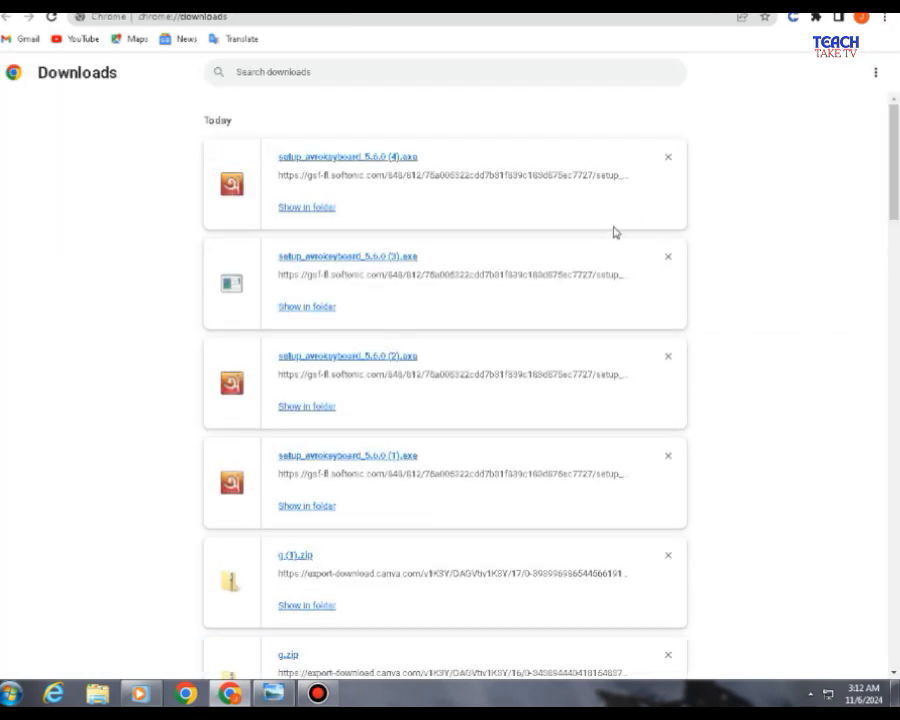
left_click(287, 208)
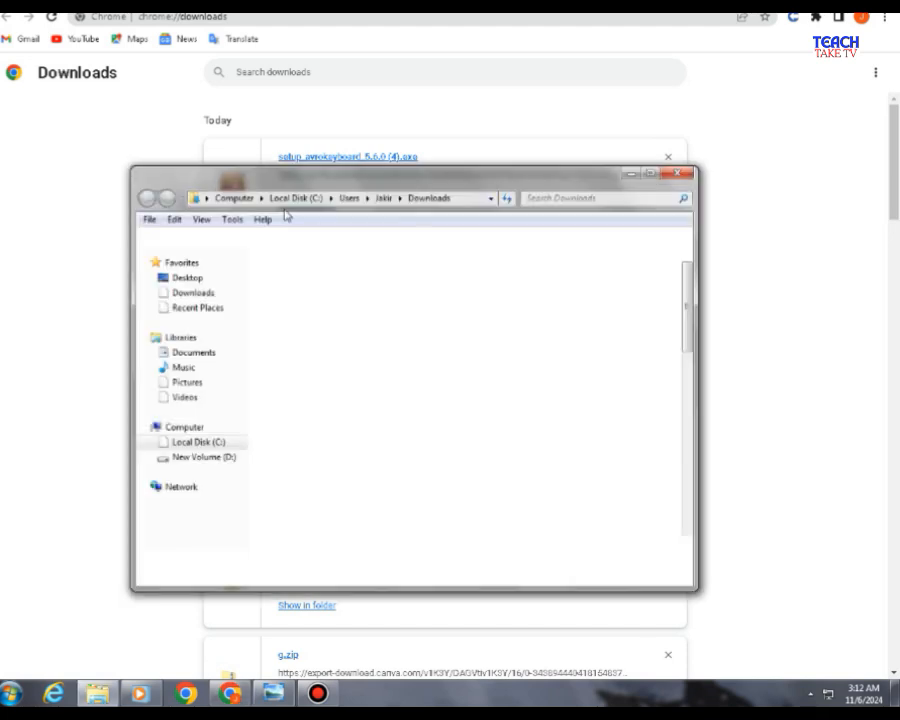
left_click(386, 488)
right_click(386, 488)
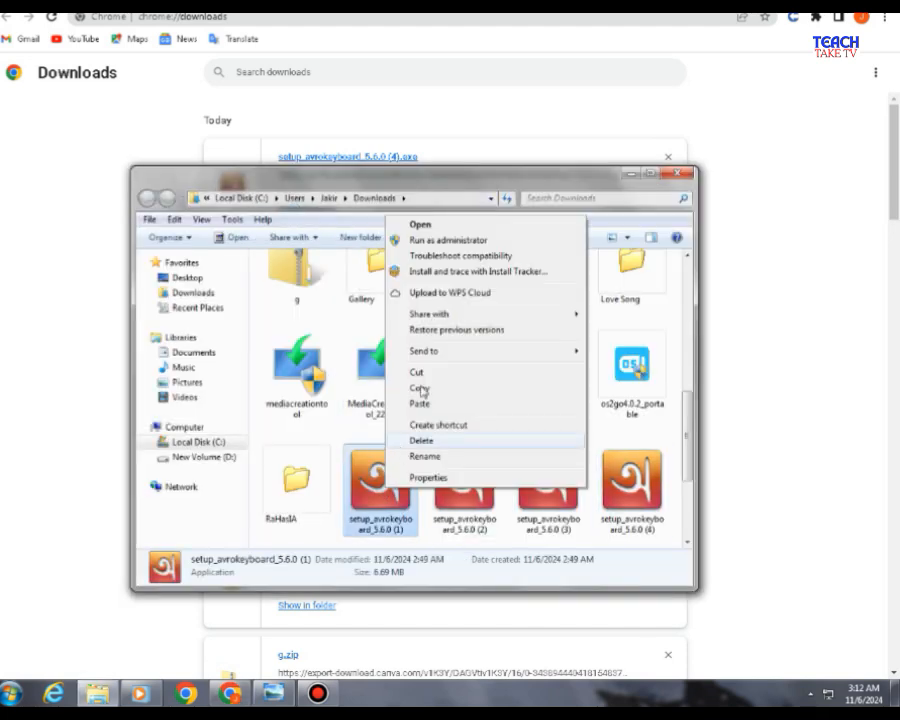
left_click(420, 388)
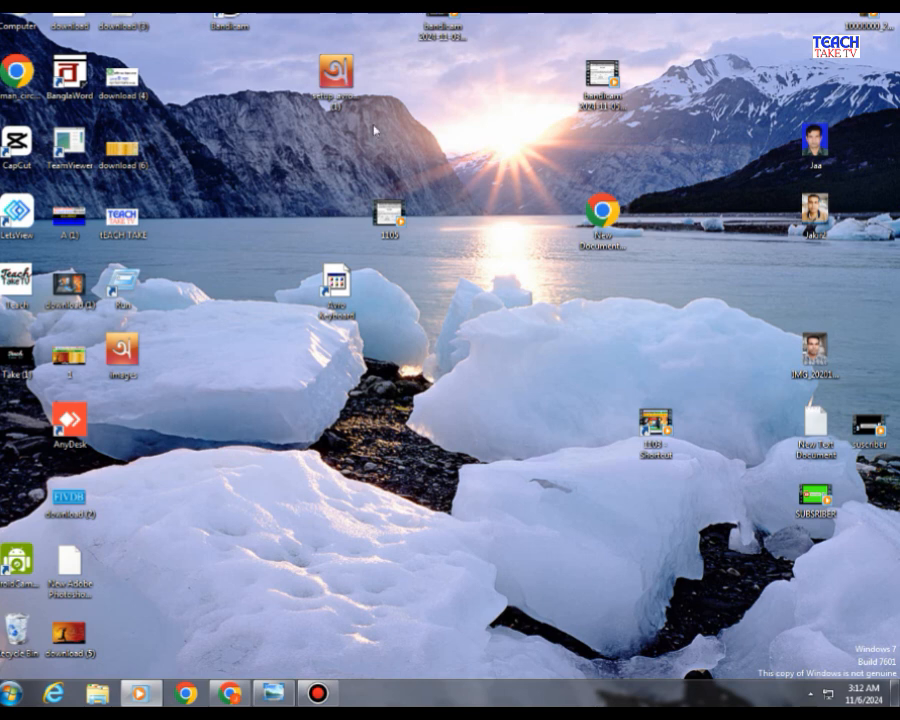
- Launch the Avro Keyboard 5.6.0 installer from the desktop and allow it to run
right_click(340, 72)
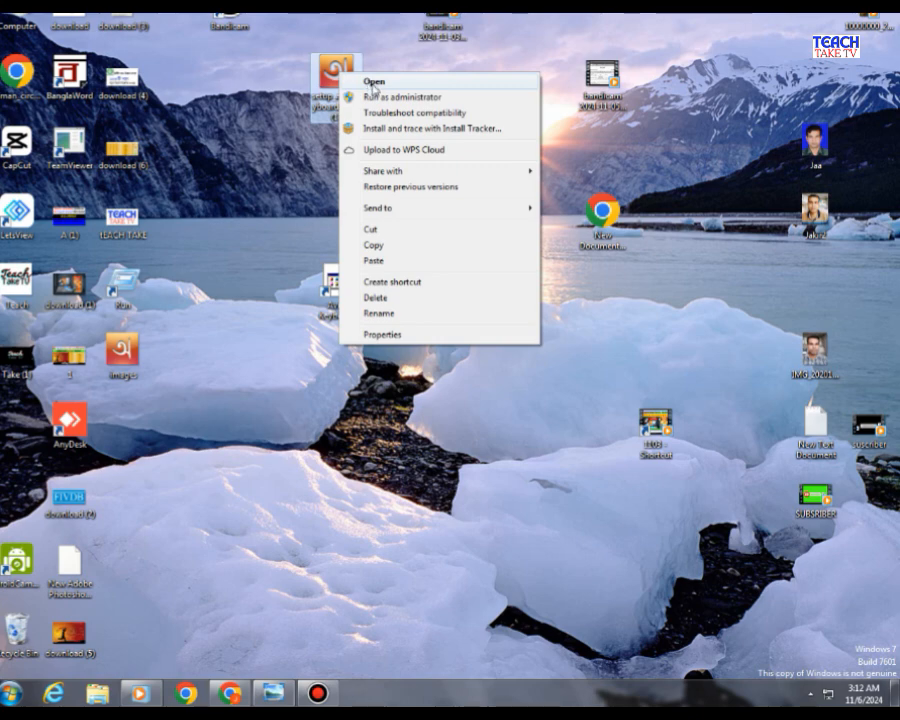
left_click(374, 84)
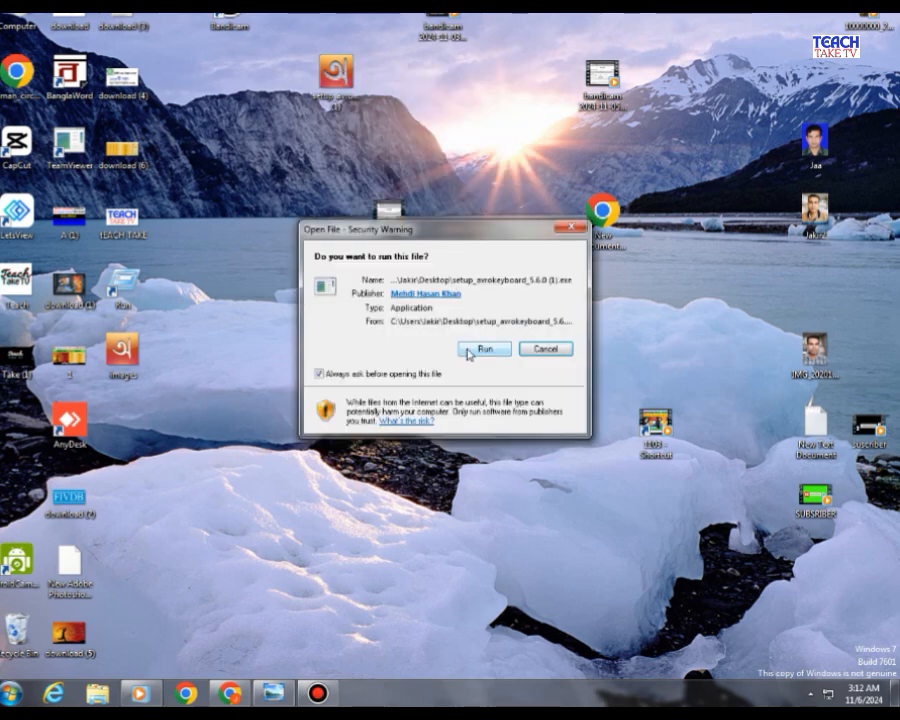
left_click(484, 349)
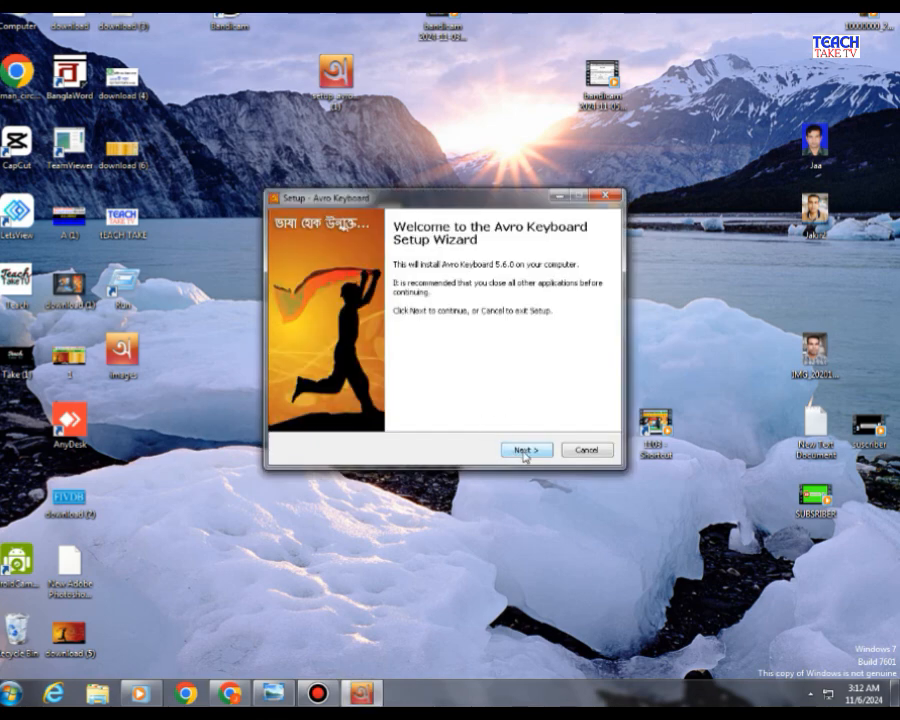
- Continue past the welcome page of the Avro Keyboard setup and accept the Mozilla Public License agreement
left_click(524, 450)
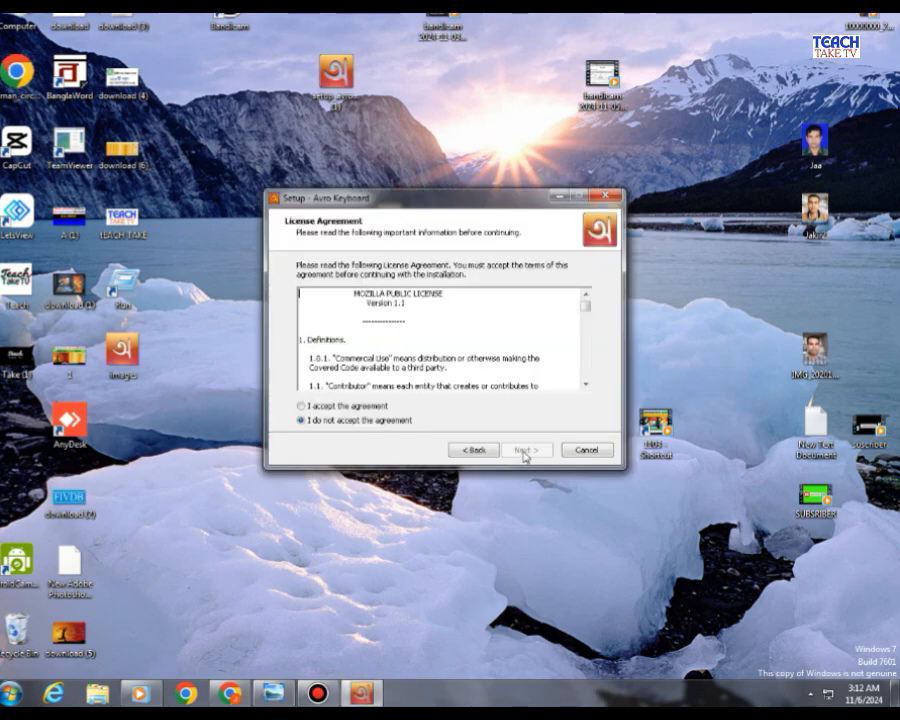
left_click(302, 406)
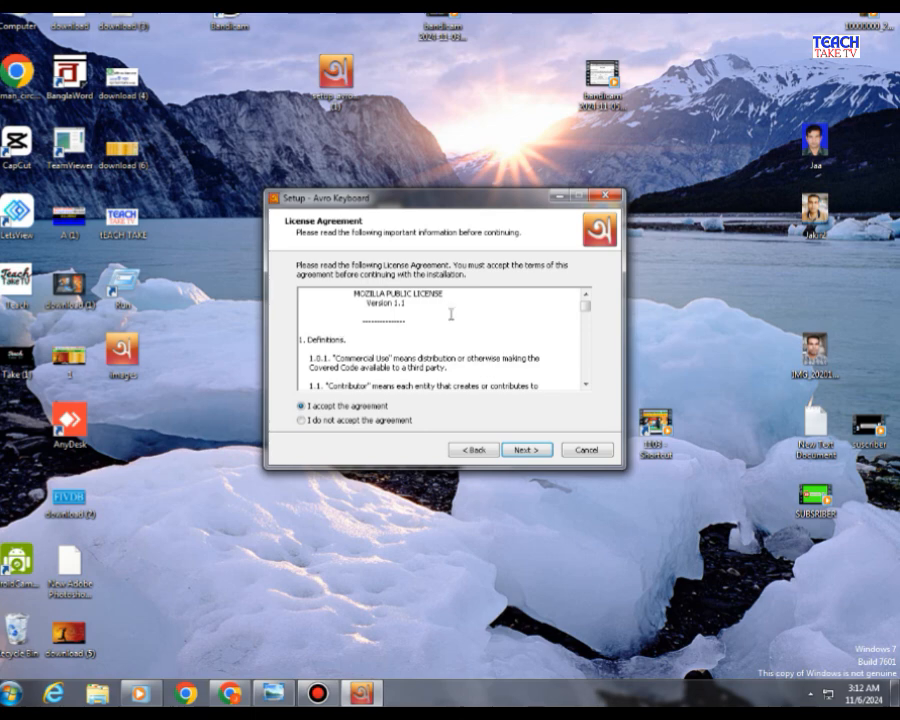
left_click_drag(587, 307, 586, 361)
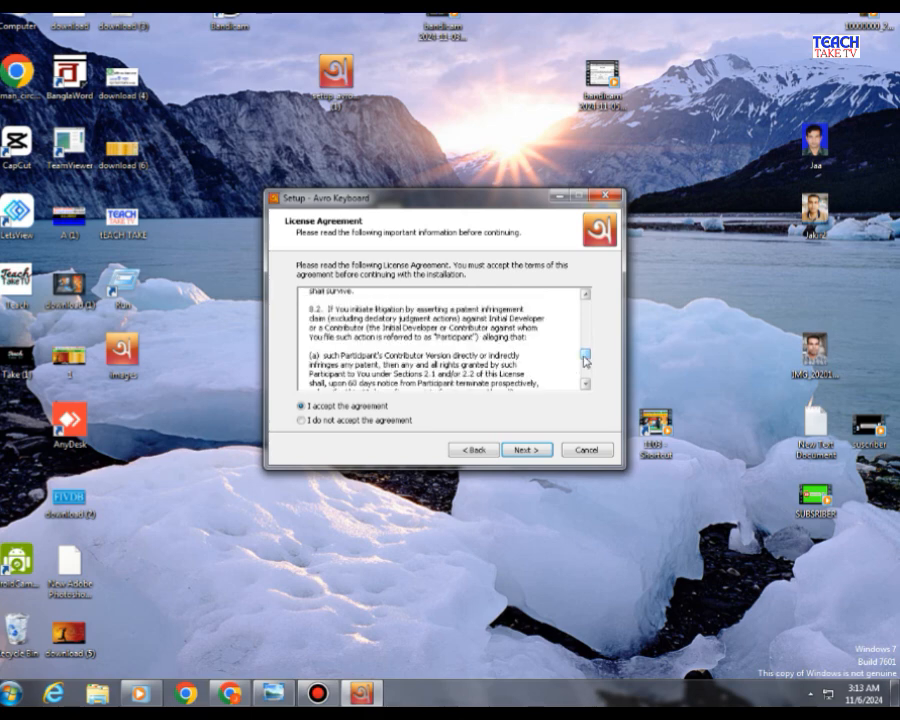
left_click(525, 450)
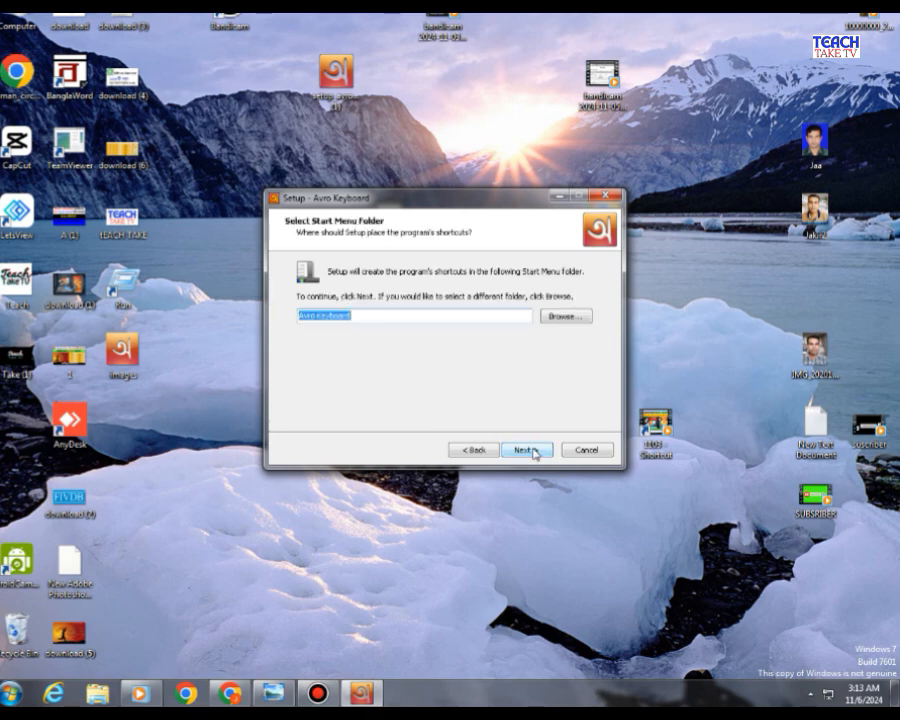
- Install Avro Keyboard with the default Start Menu folder and automatic weekly update check, and finish the setup wizard
left_click(526, 450)
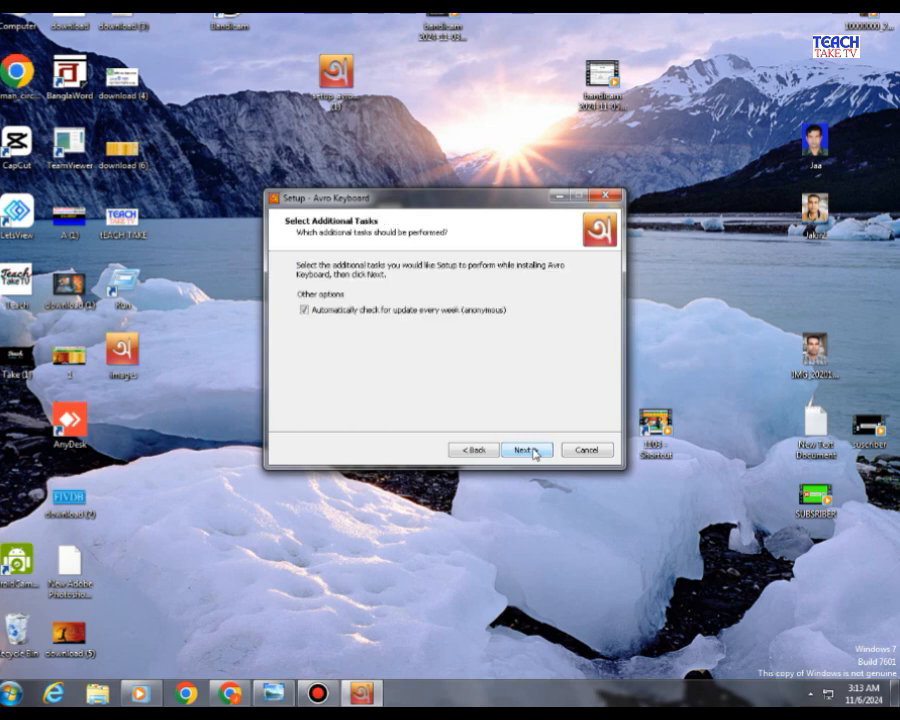
left_click(533, 452)
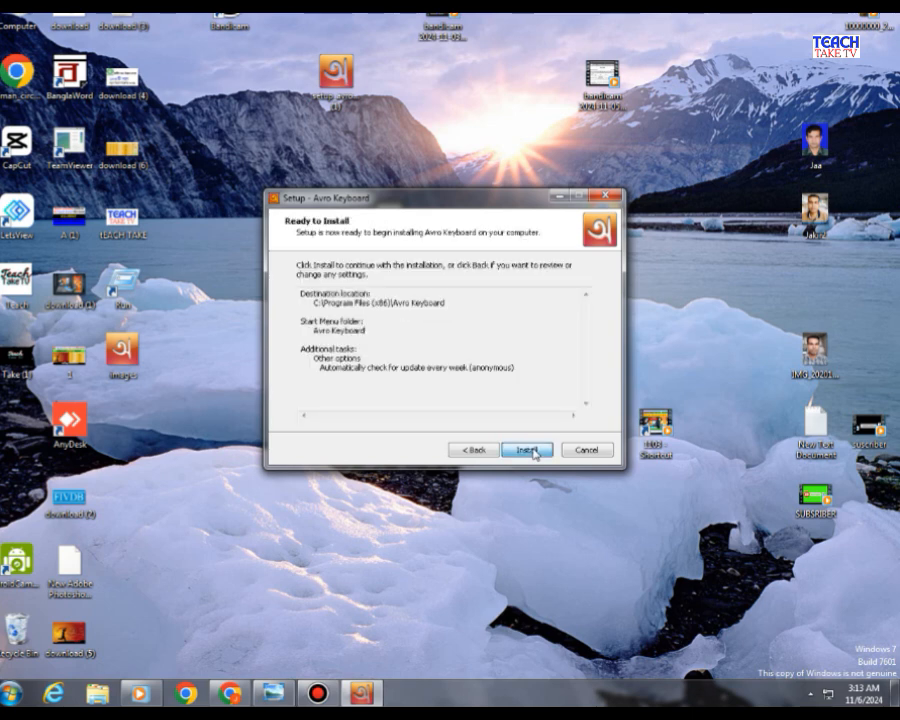
left_click(534, 452)
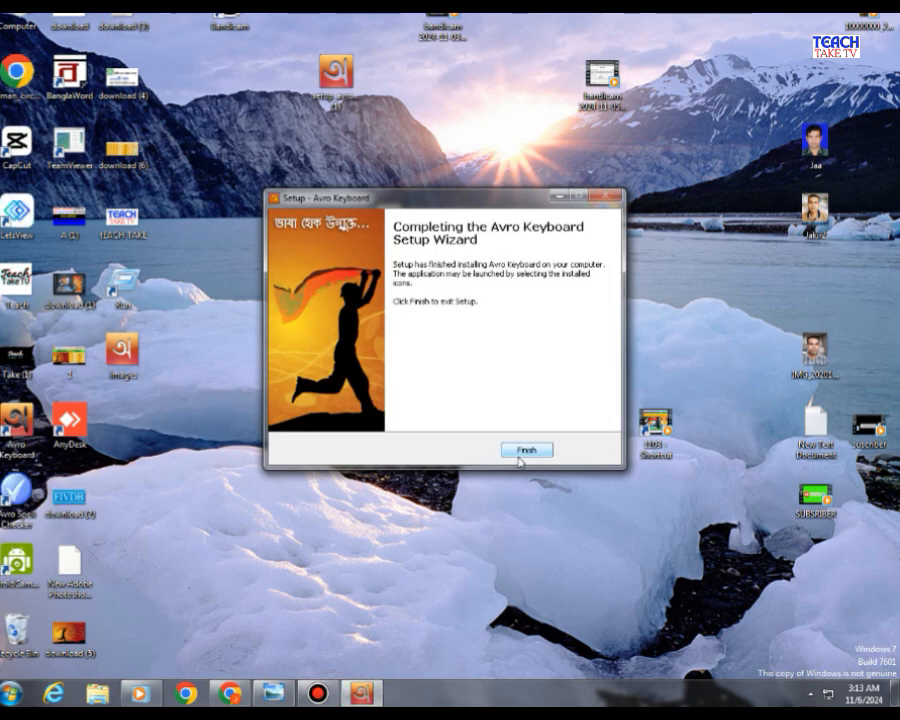
left_click(525, 451)
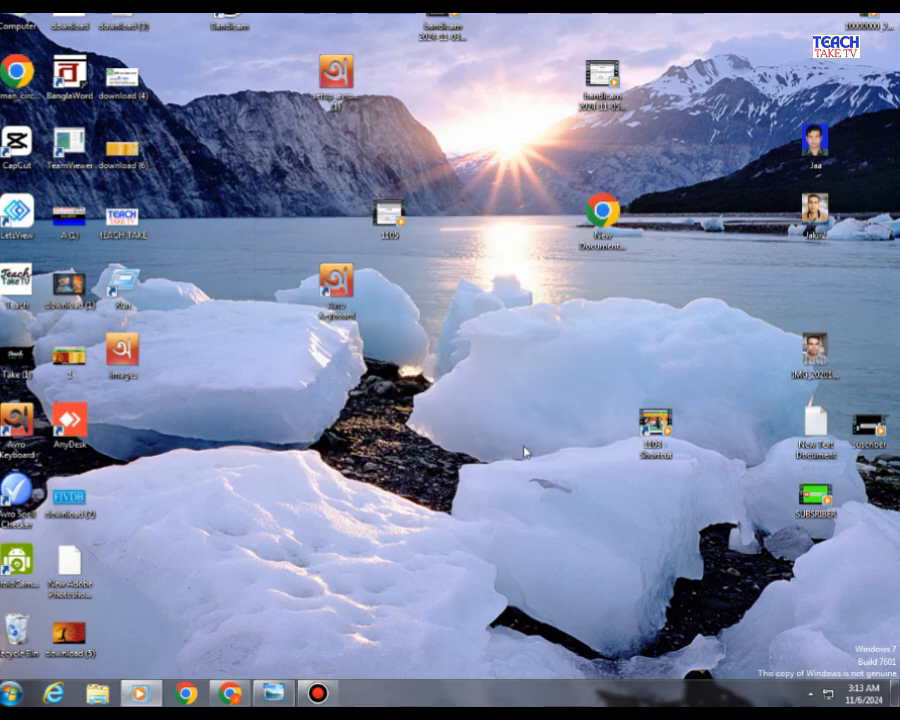
- Try to move the Avro Keyboard shortcut from the list of installed programs to the desktop
left_click(37, 699)
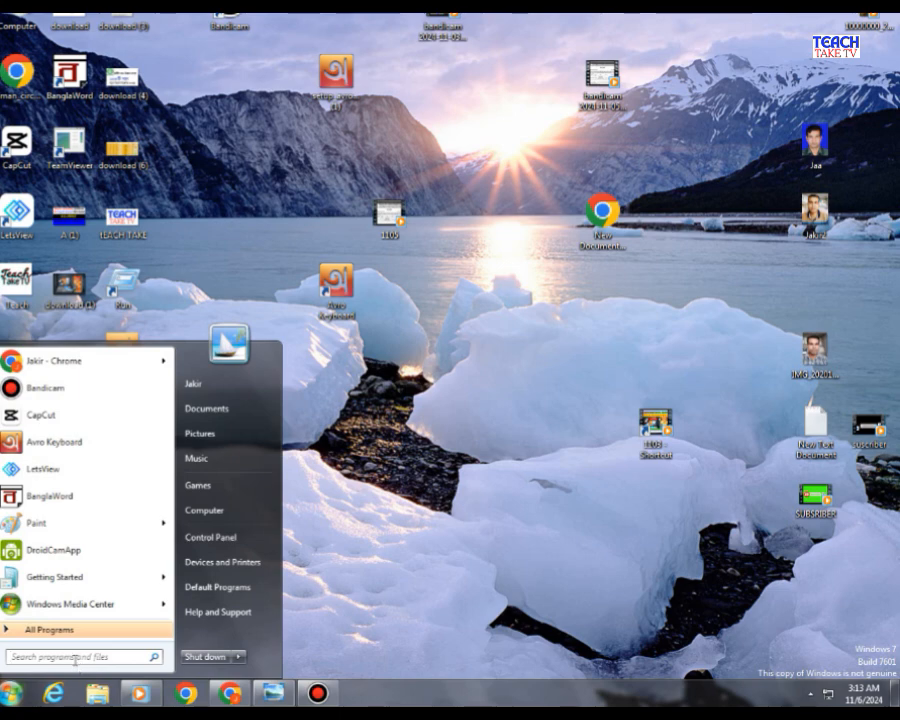
left_click(55, 631)
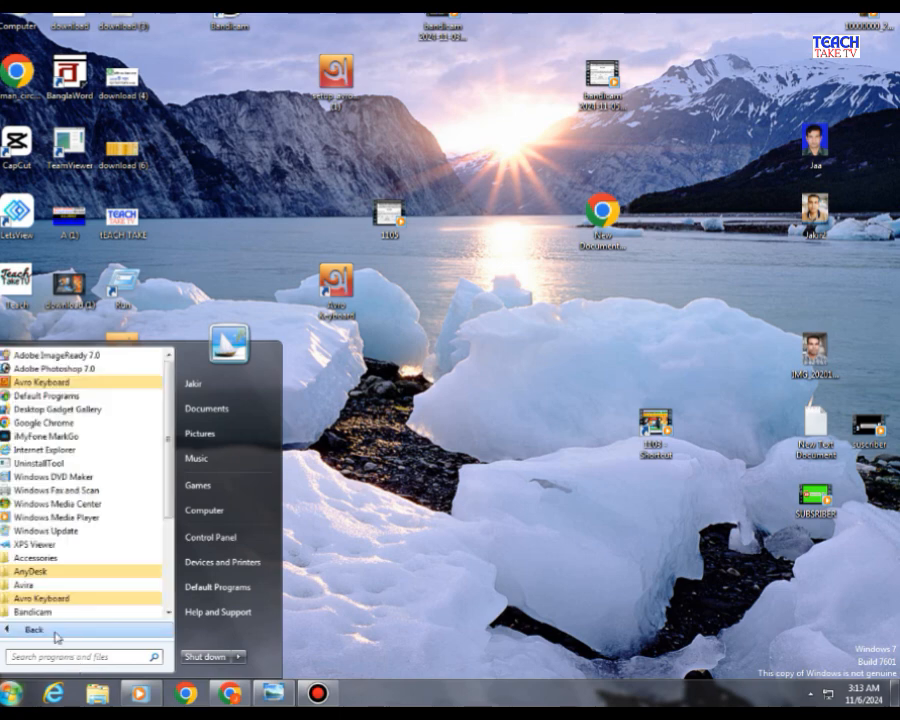
left_click_drag(60, 382, 353, 374)
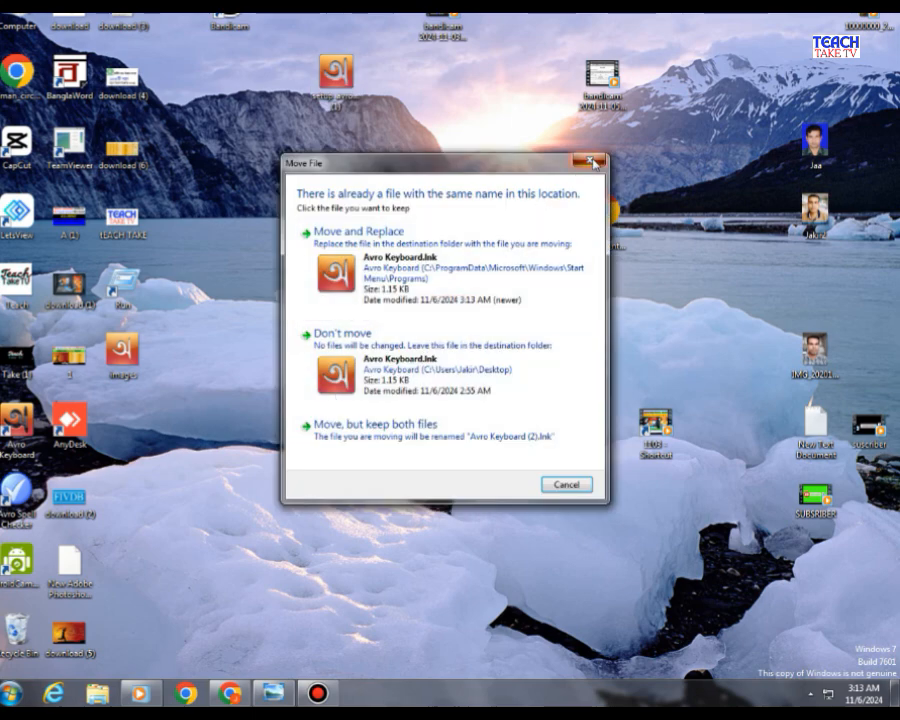
left_click(594, 163)
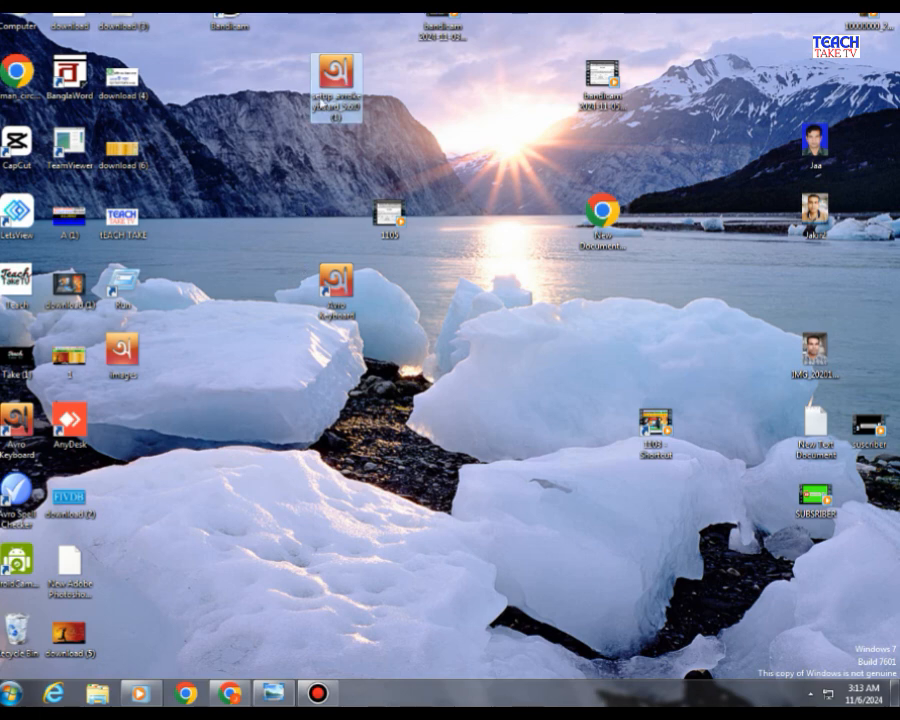
right_click(327, 89)
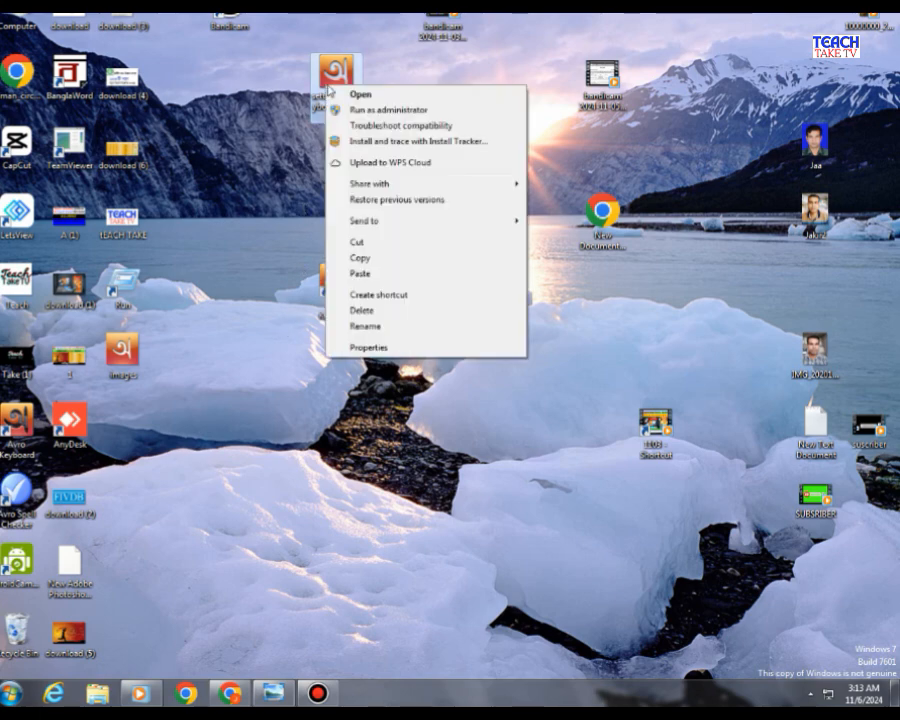
left_click(364, 93)
left_click(545, 349)
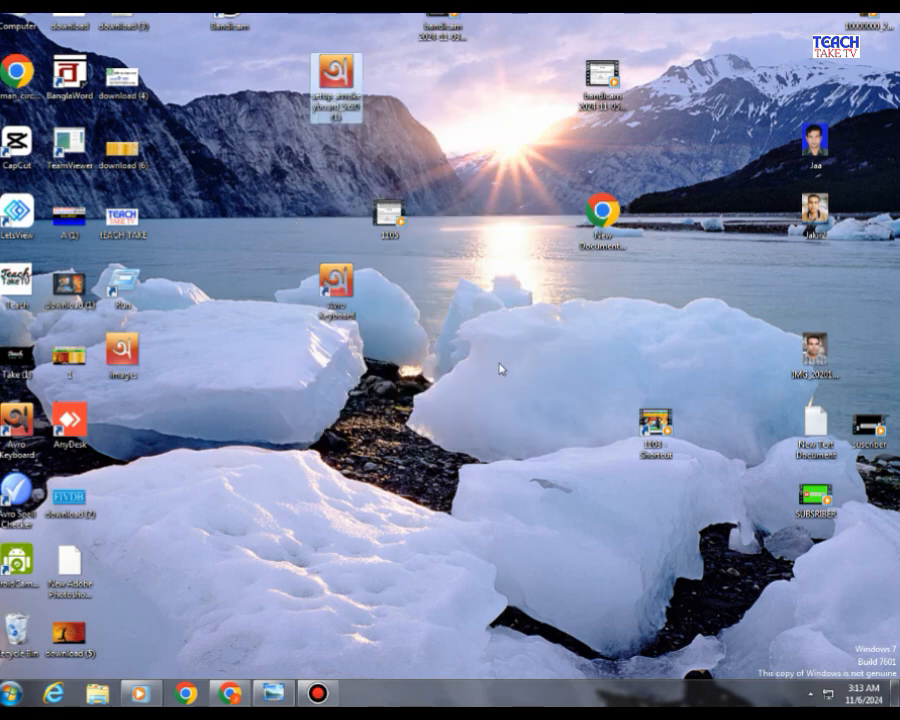
- Launch Avro Keyboard from its desktop shortcut and close the Bangla keyboard layout chart
right_click(331, 287)
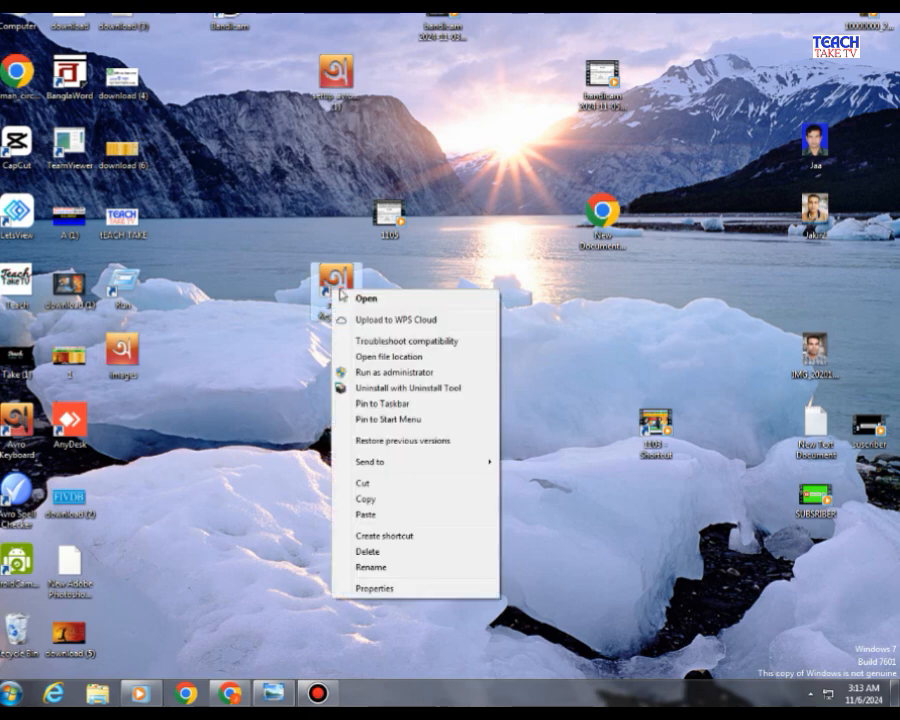
left_click(354, 297)
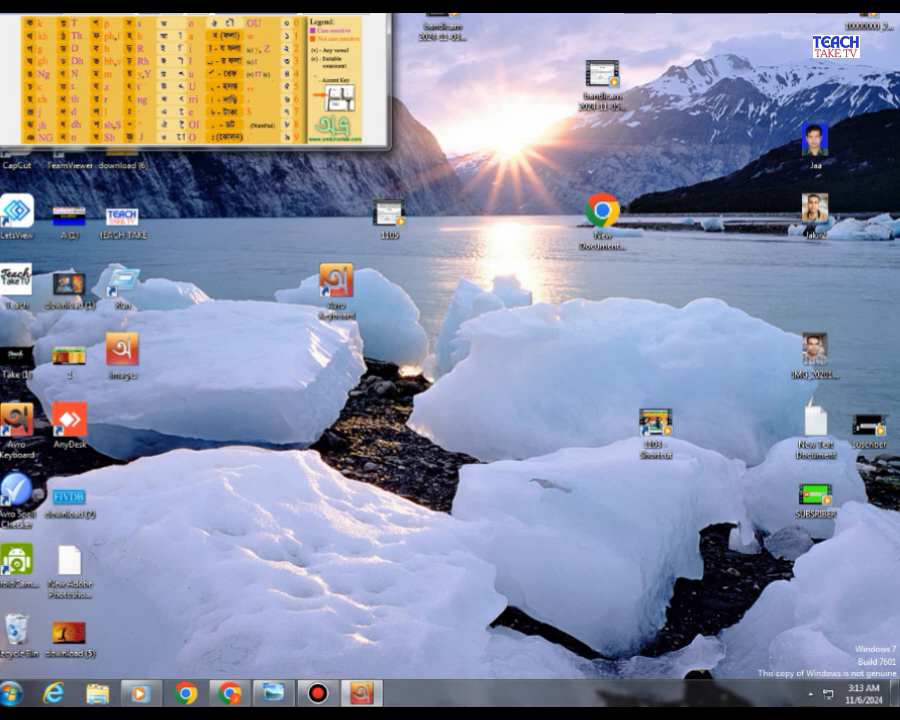
left_click(372, 8)
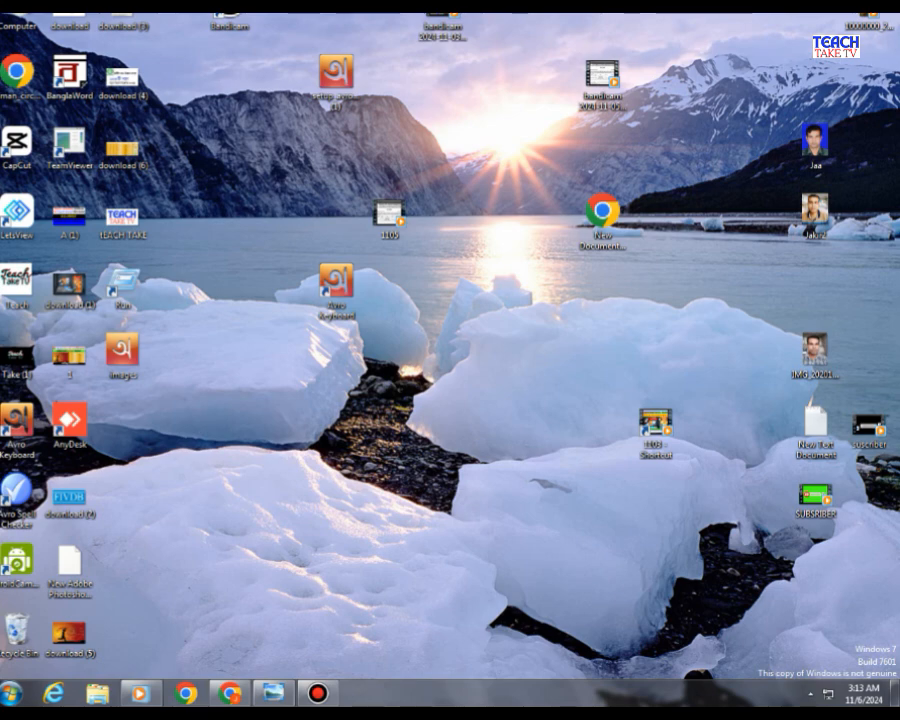
- Open the Avro Mouse on-screen keyboard and place it beside the Google search box on a new Chrome tab
left_click(440, 8)
left_click_drag(249, 2, 448, 100)
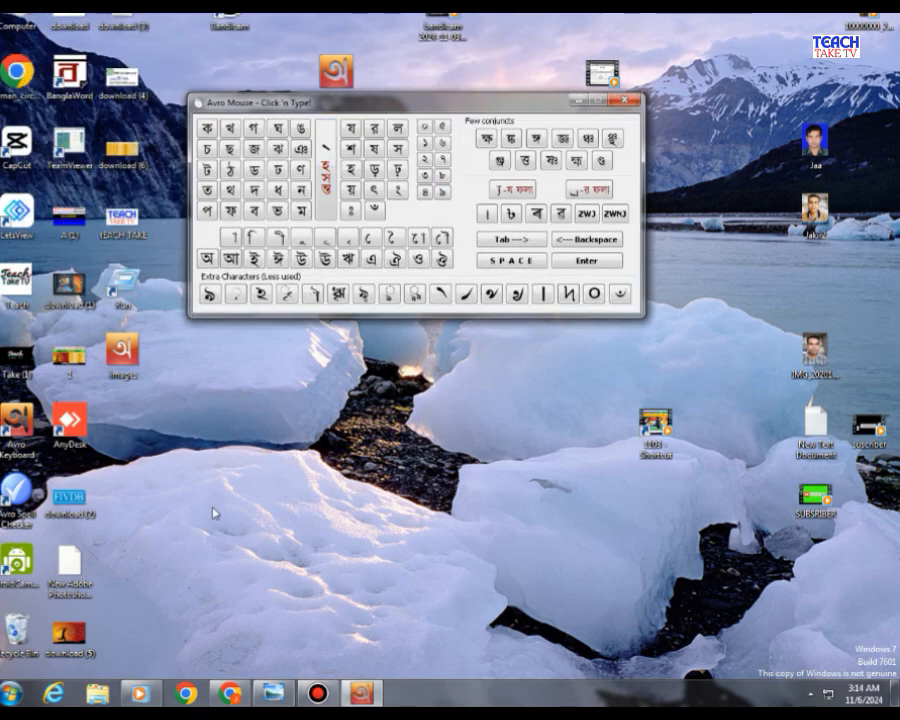
left_click(230, 693)
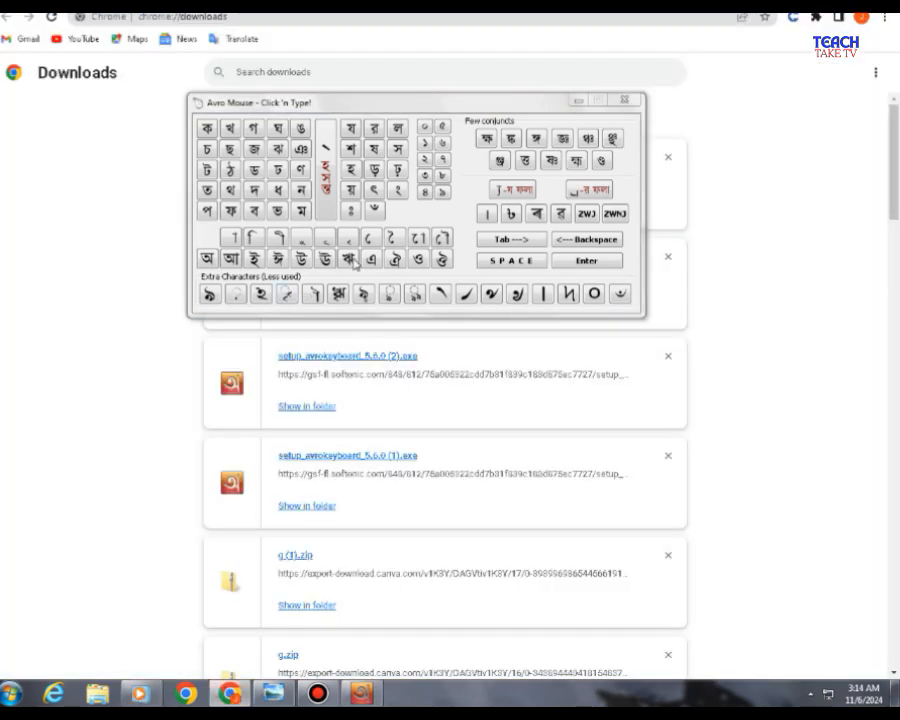
left_click(690, 5)
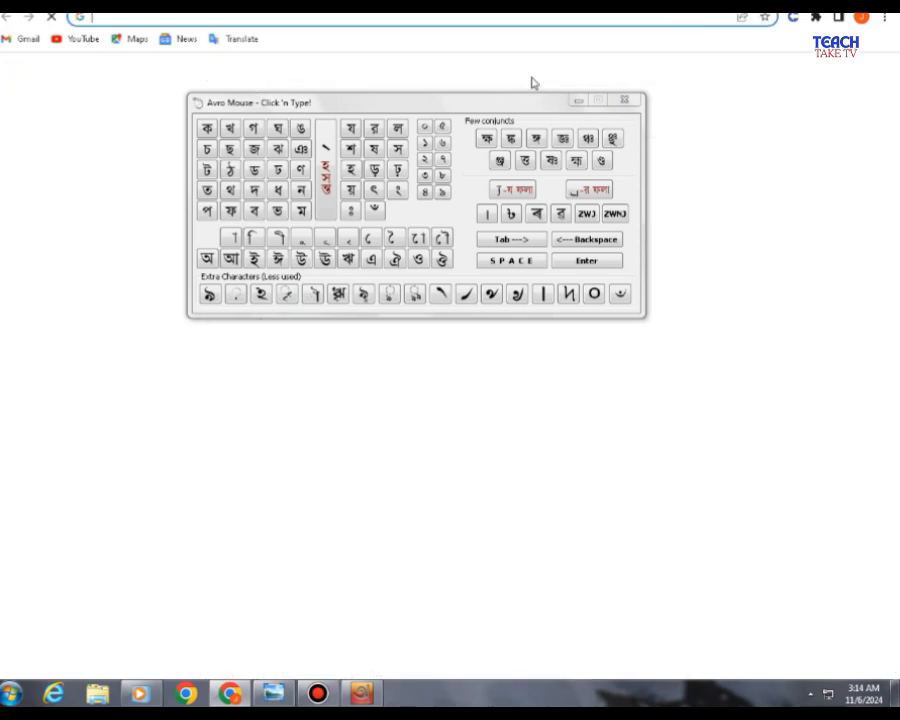
left_click_drag(349, 113, 588, 248)
left_click(293, 283)
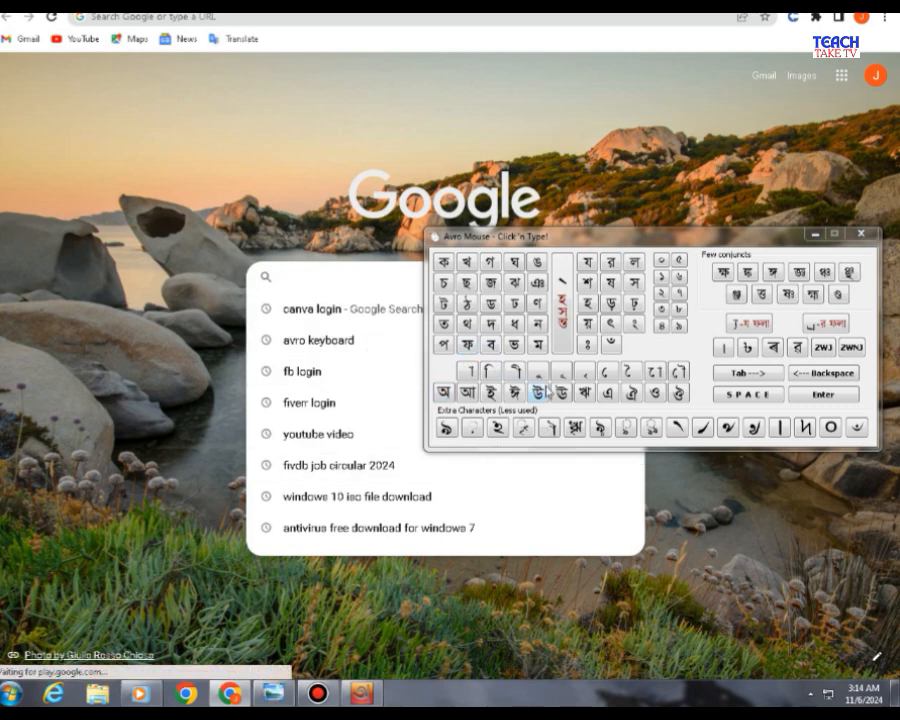
- Try entering the Bangla letters এভট in the Google search box with Avro Mouse, and erase them
left_click(606, 394)
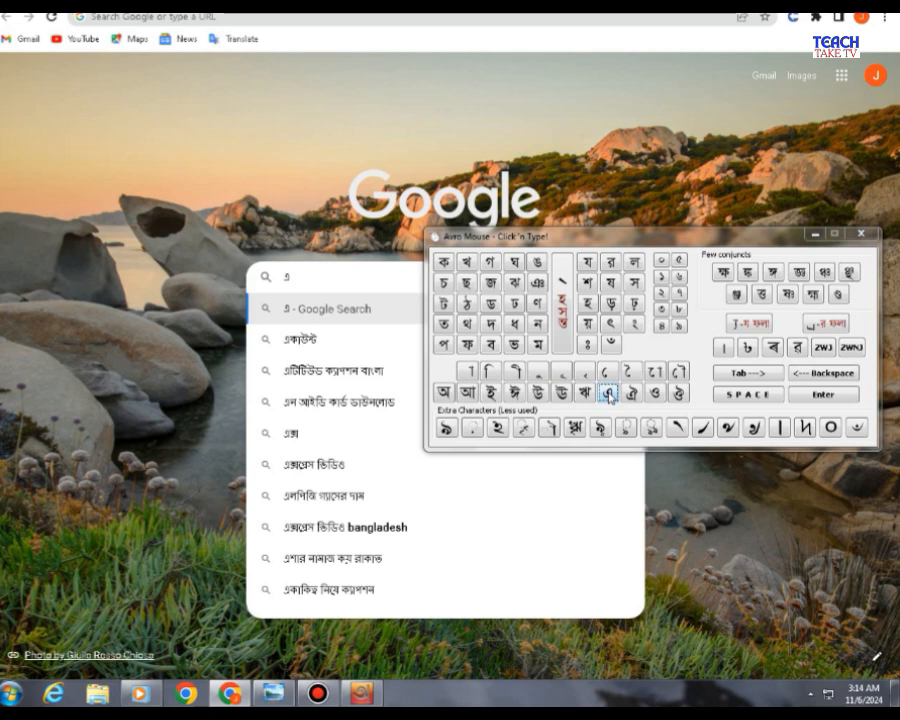
left_click(512, 348)
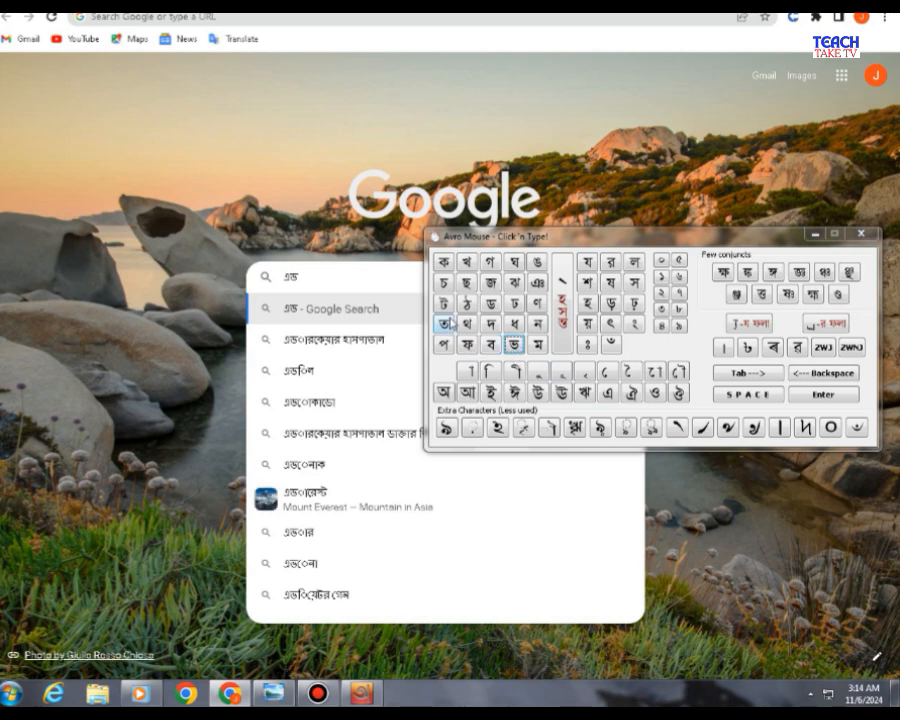
left_click(443, 303)
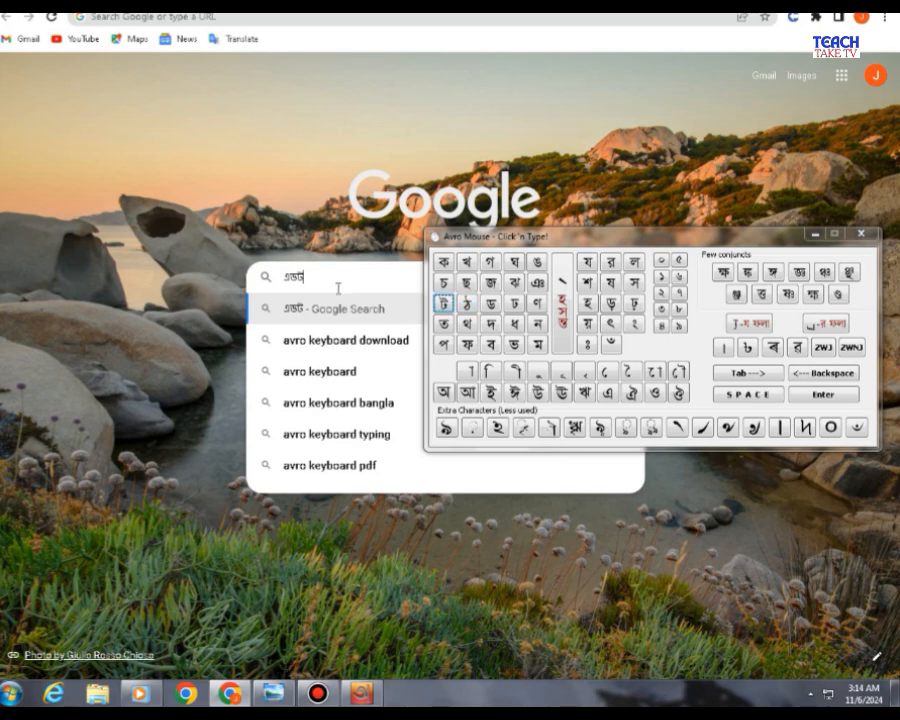
key("BackSpace")
key("BackSpace")
key("BackSpace")
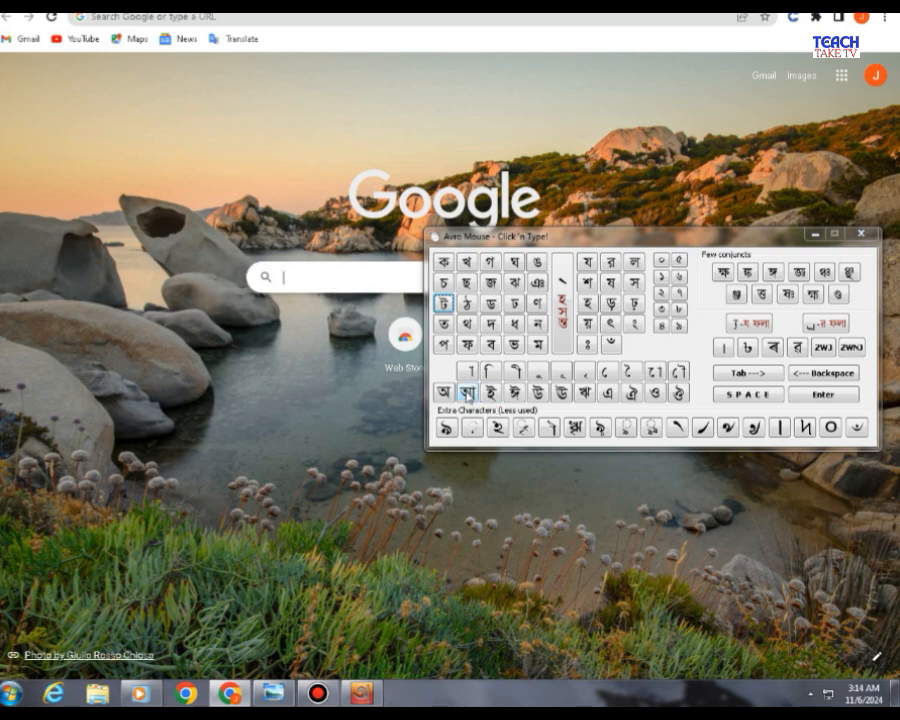
- Enter the Bangla word আমি in the Google search box with Avro Mouse, followed by a space
left_click(467, 393)
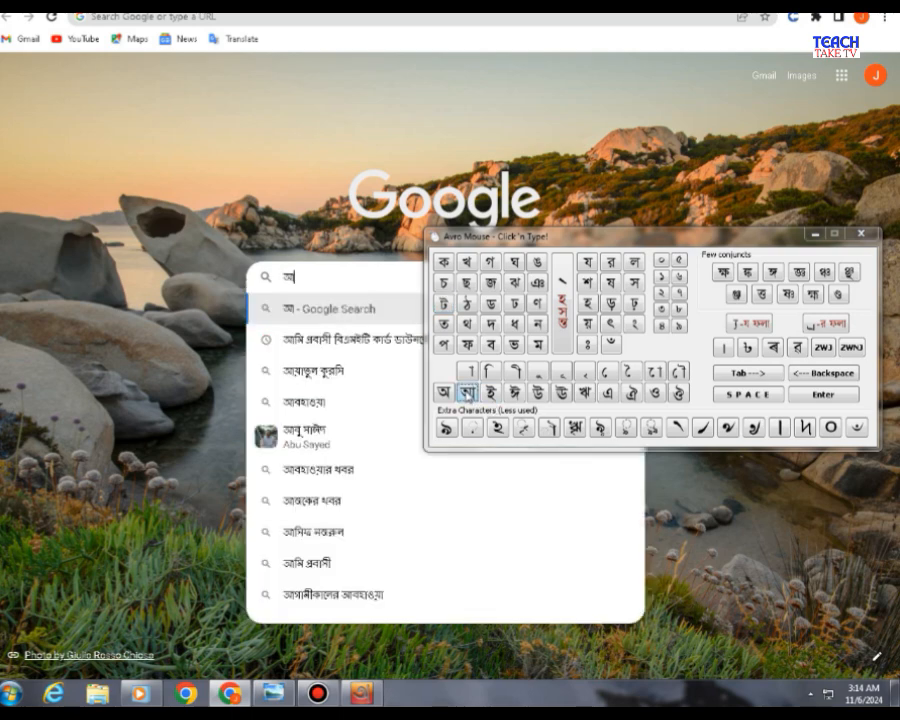
left_click(537, 347)
left_click(490, 370)
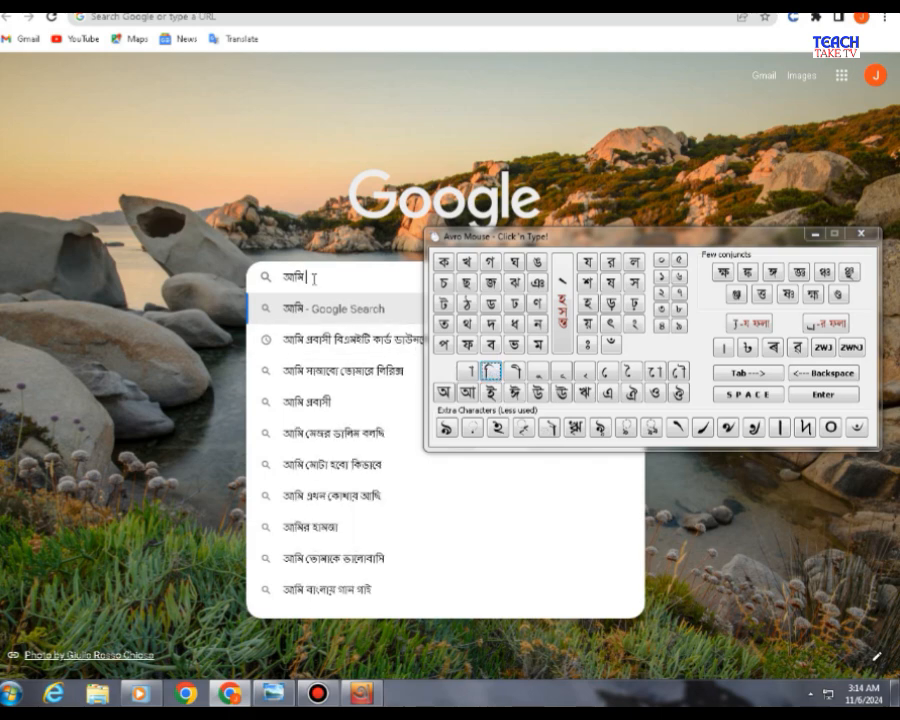
key("space")
- Add the Bangla word আমাদের to the search text with Avro Mouse and close the on-screen keyboard
left_click(467, 392)
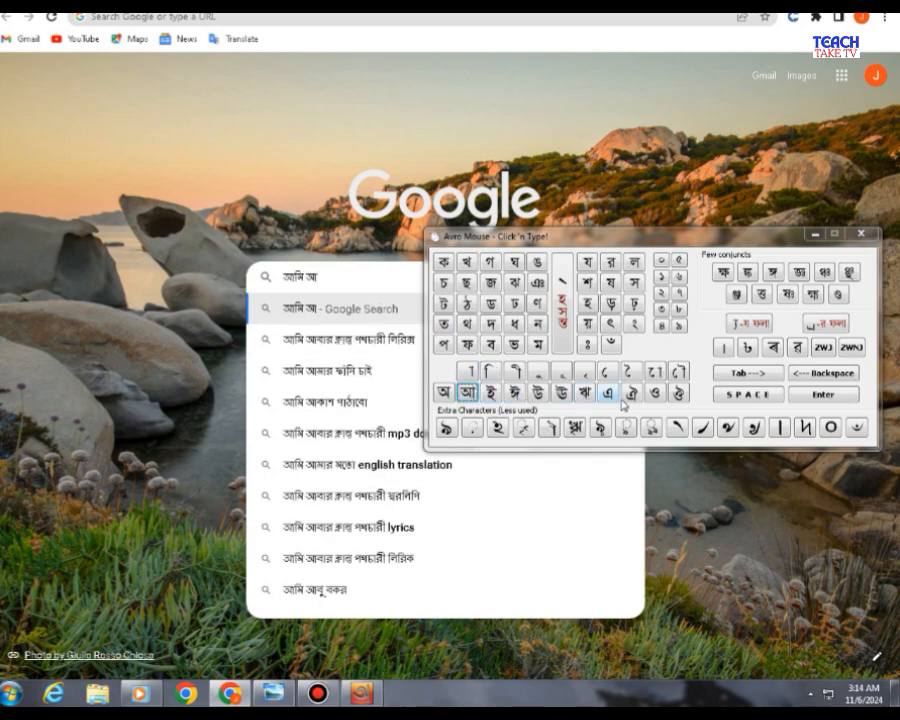
left_click(537, 345)
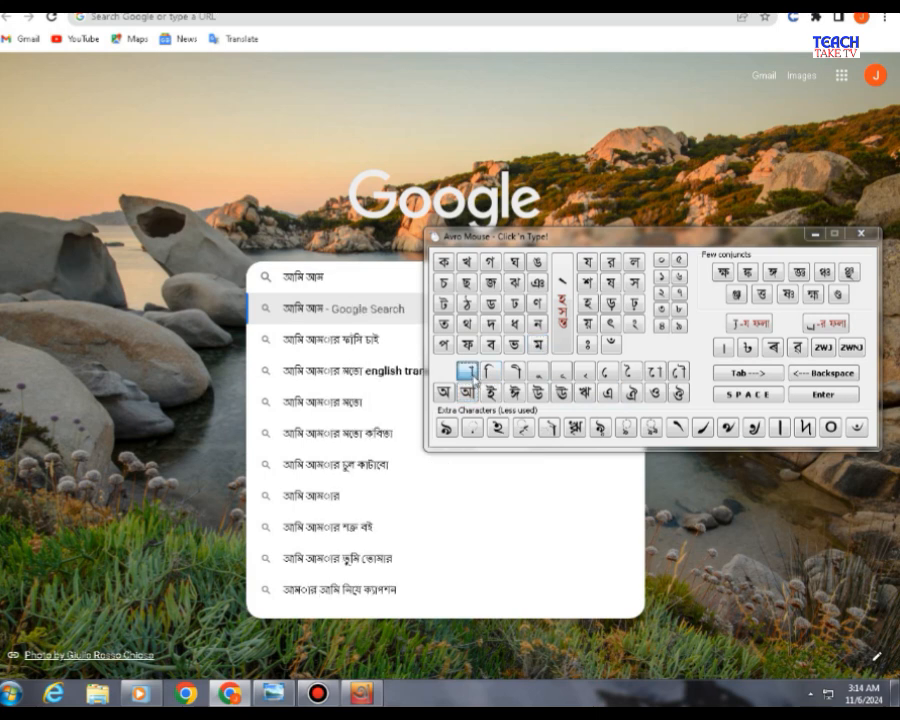
left_click(466, 371)
left_click(490, 323)
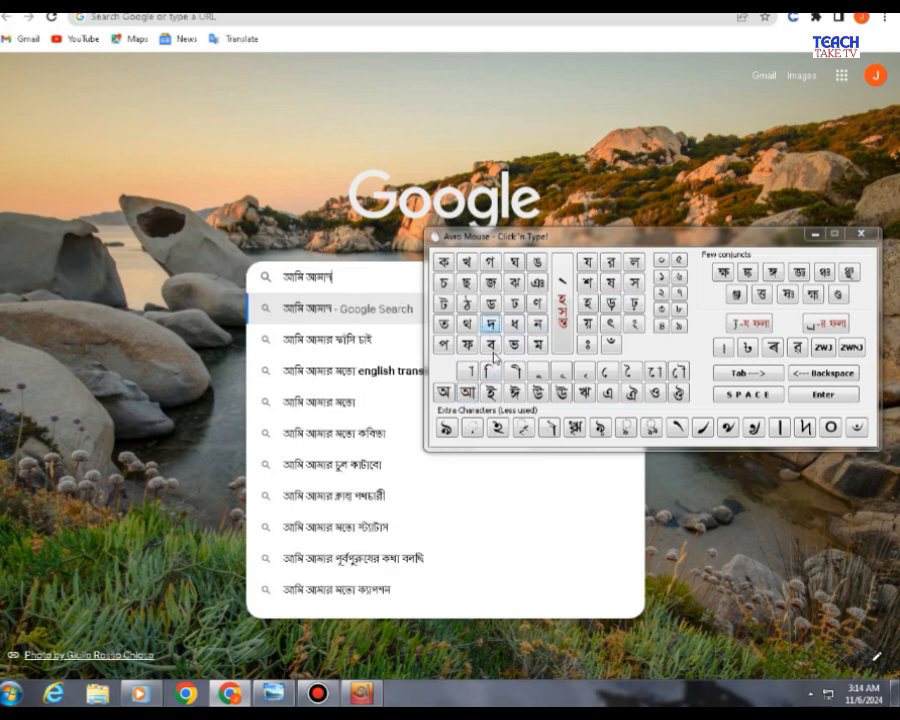
left_click(607, 371)
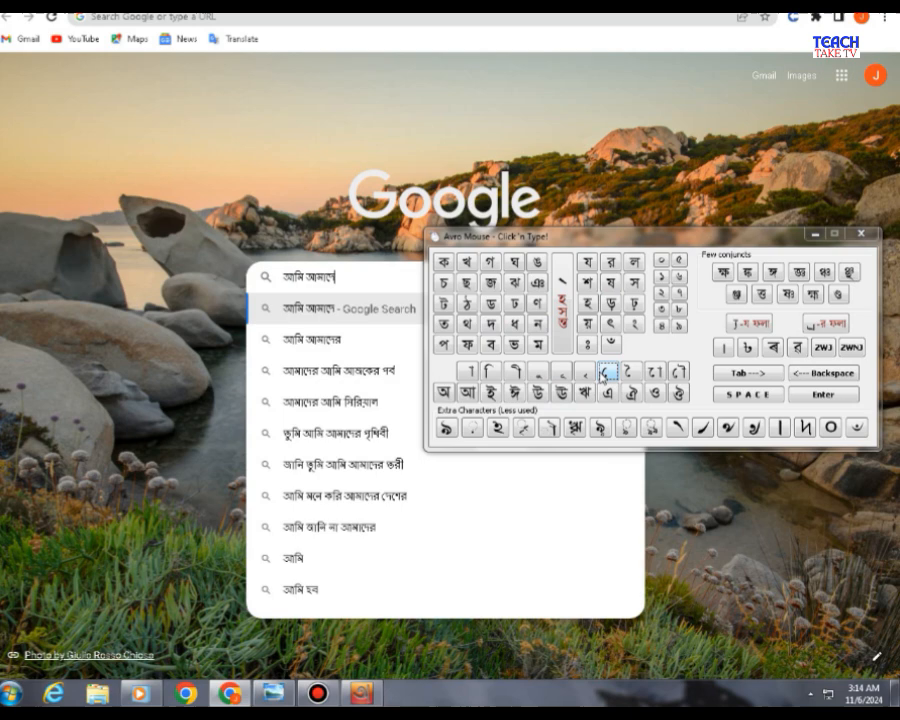
left_click(613, 261)
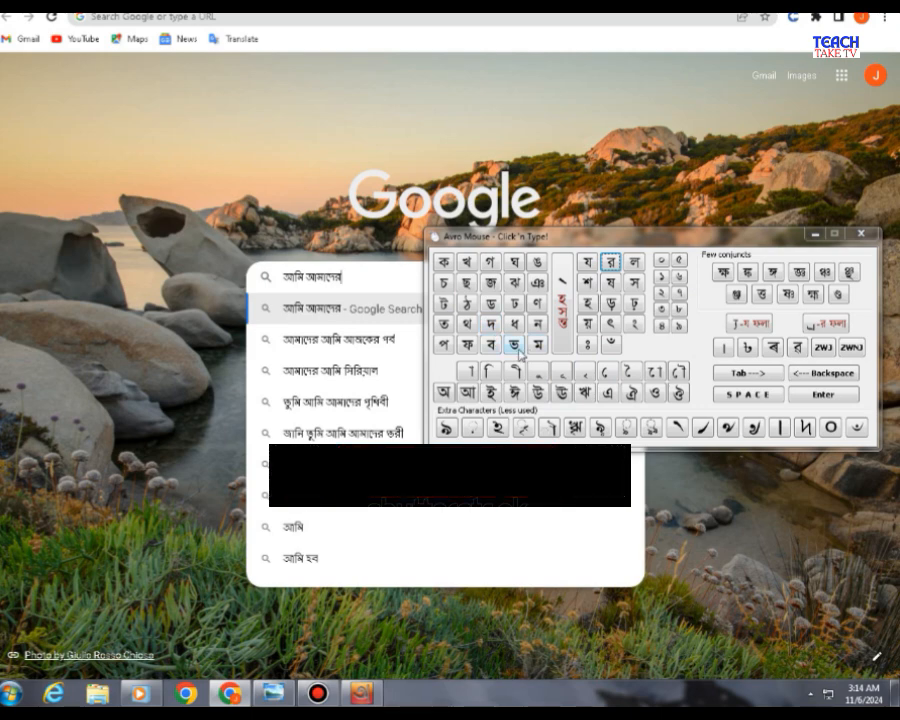
left_click(860, 240)
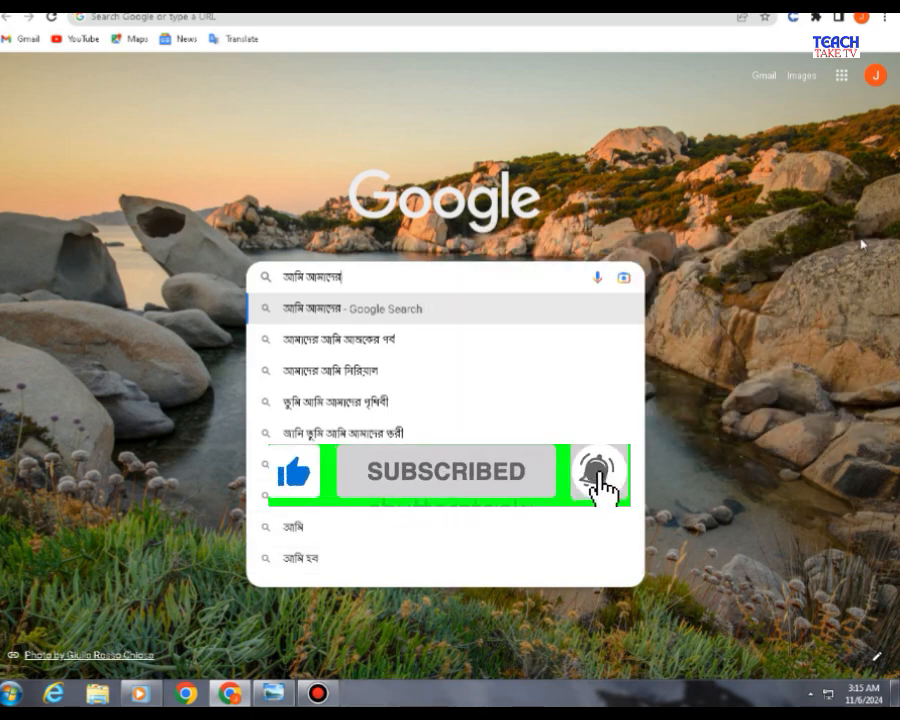